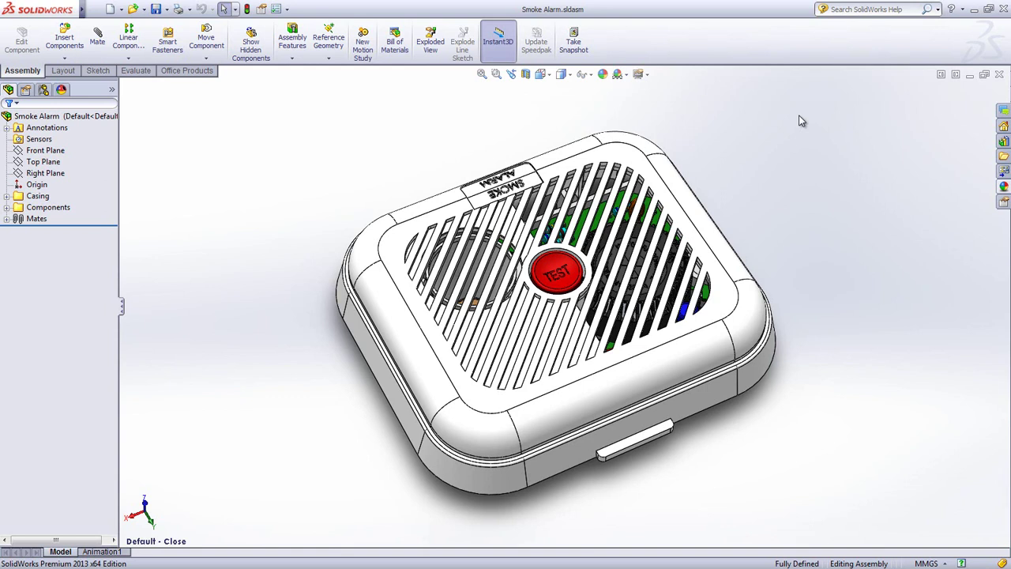
Orbit the smoke alarm assembly and activate its Open configuration.
{"action": "middle_click_drag", "start_coordinate": [800, 120], "coordinate": [328, 121]}
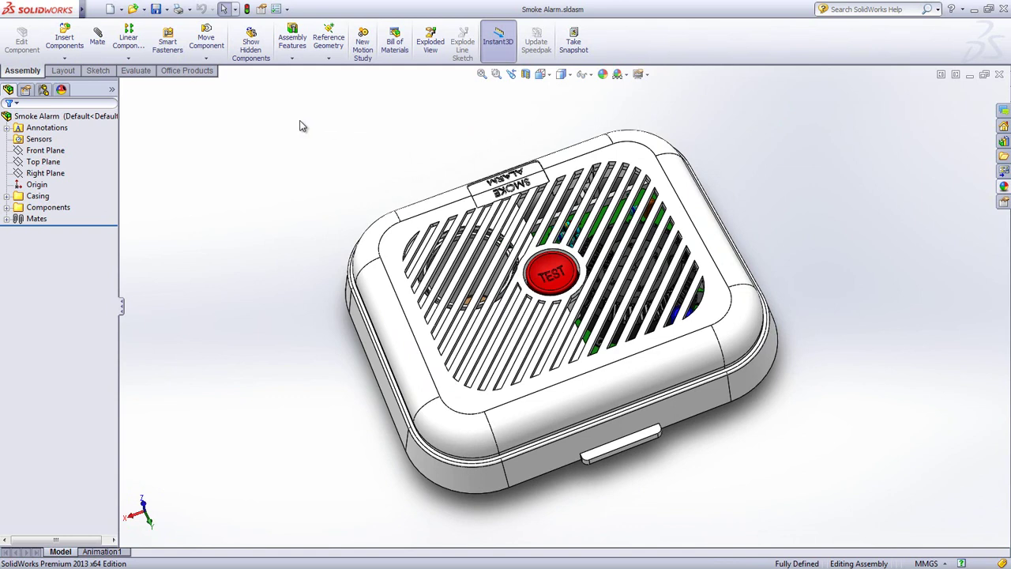
{"action": "left_click", "coordinate": [43, 90]}
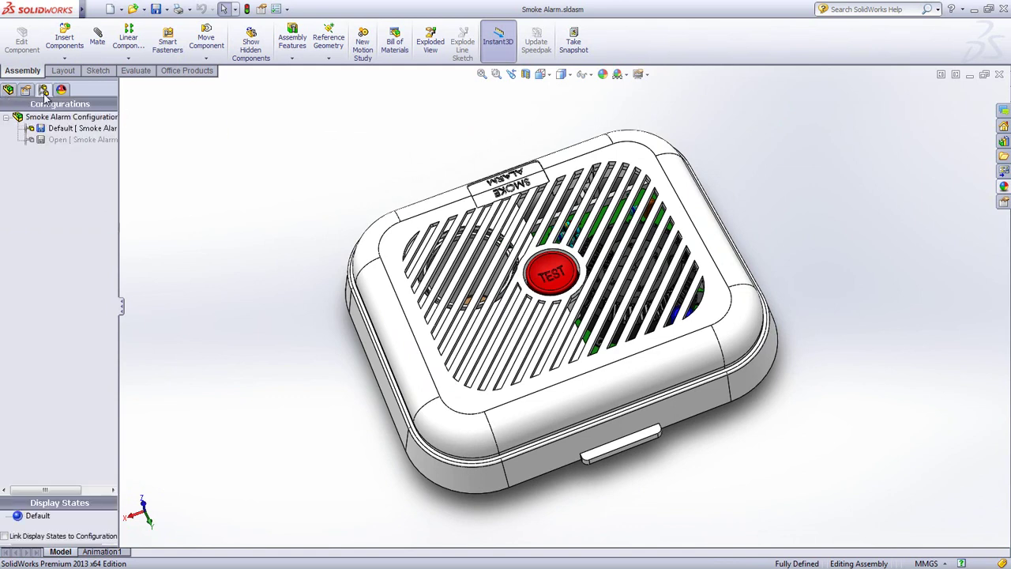
{"action": "double_click", "coordinate": [40, 140]}
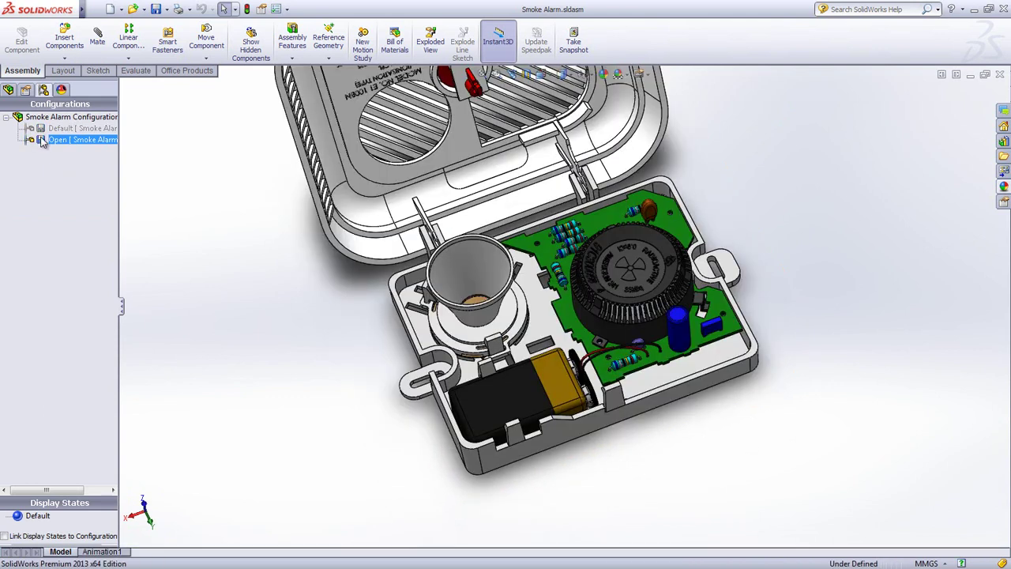
Apply the Default - Open view and open the top casing as its own part.
{"action": "left_click", "coordinate": [546, 77]}
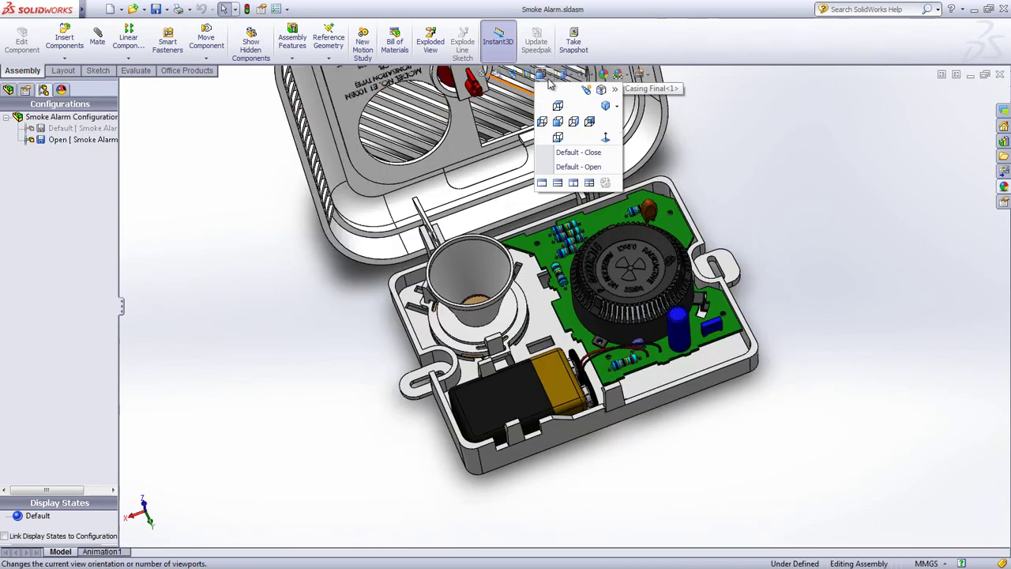
{"action": "left_click", "coordinate": [546, 167]}
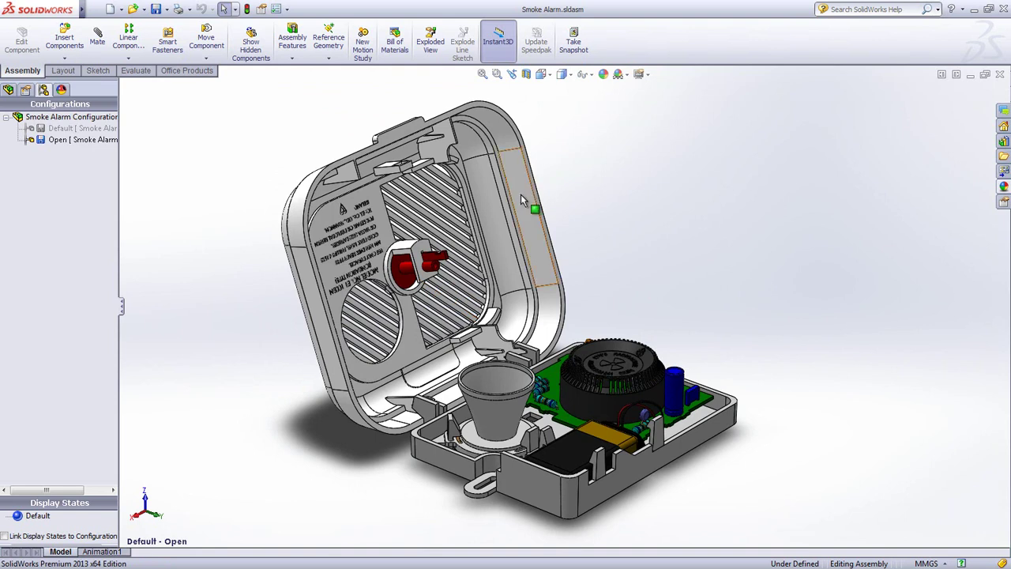
{"action": "left_click", "coordinate": [521, 194]}
{"action": "left_click", "coordinate": [553, 151]}
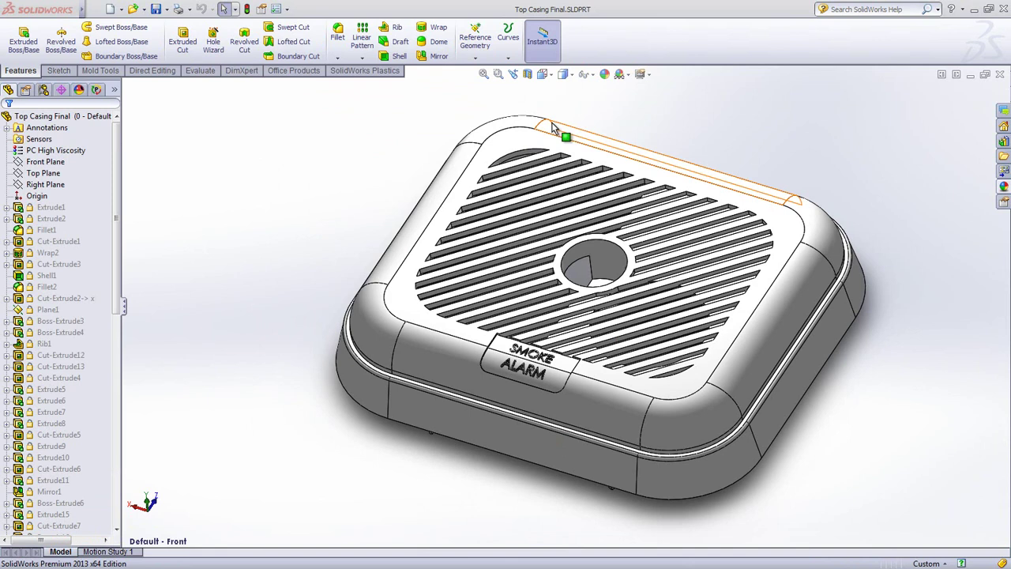
From the Default - Back view, run a 1.00° Draft Analysis with the top rim face as pull direction.
{"action": "left_click", "coordinate": [543, 74]}
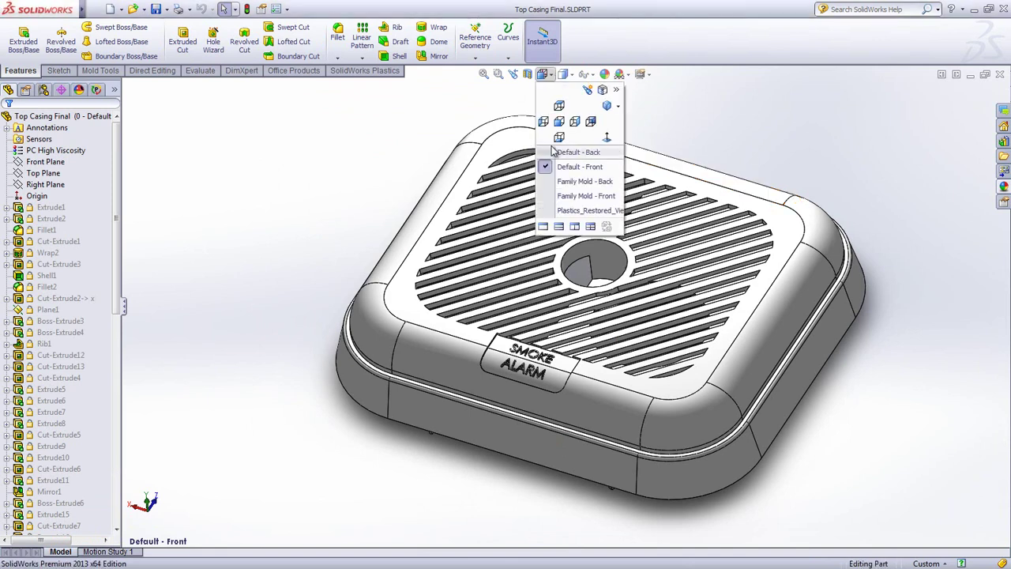
{"action": "left_click", "coordinate": [577, 152]}
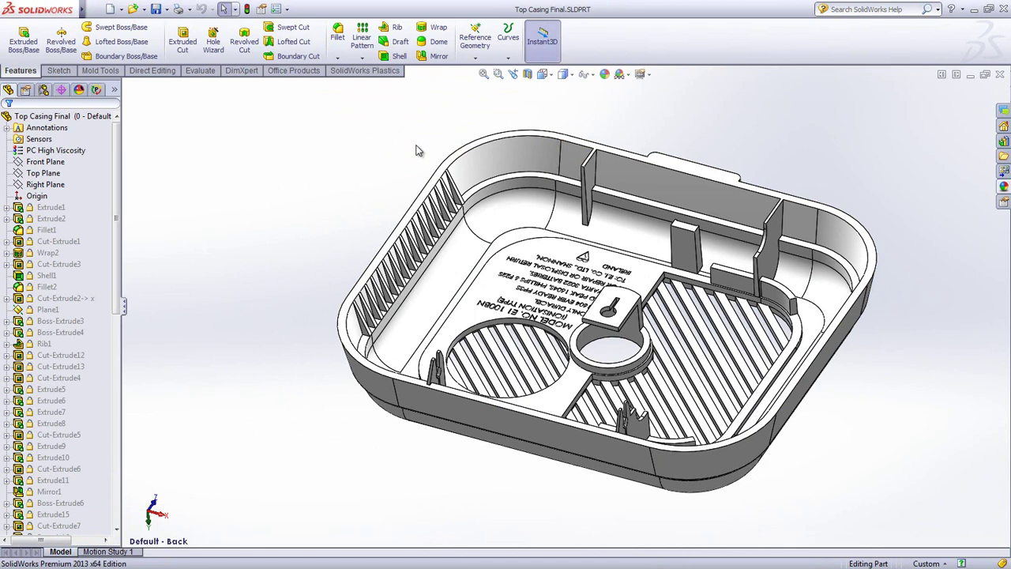
{"action": "left_click", "coordinate": [101, 70]}
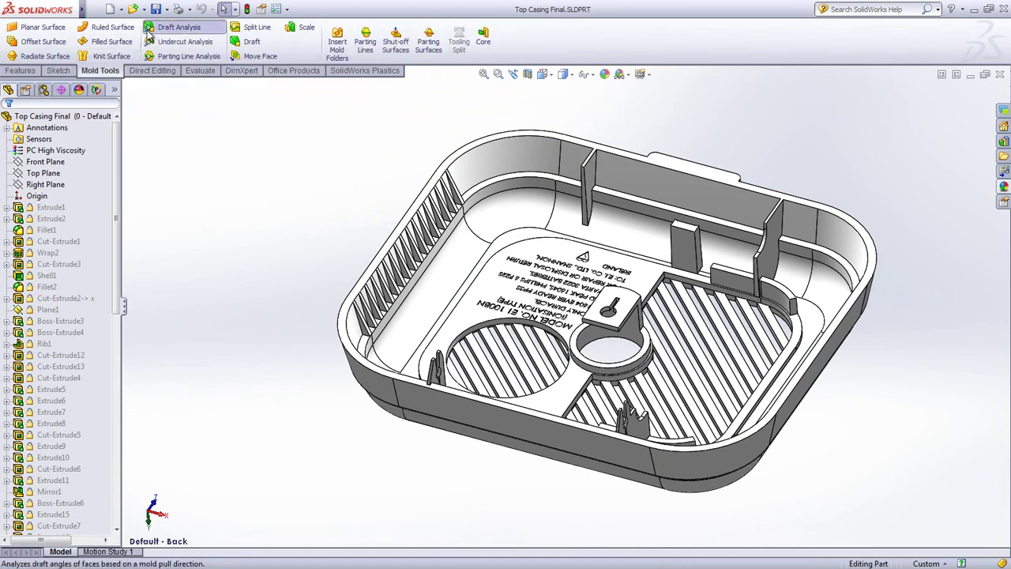
{"action": "left_click", "coordinate": [174, 27]}
{"action": "left_click", "coordinate": [108, 179]}
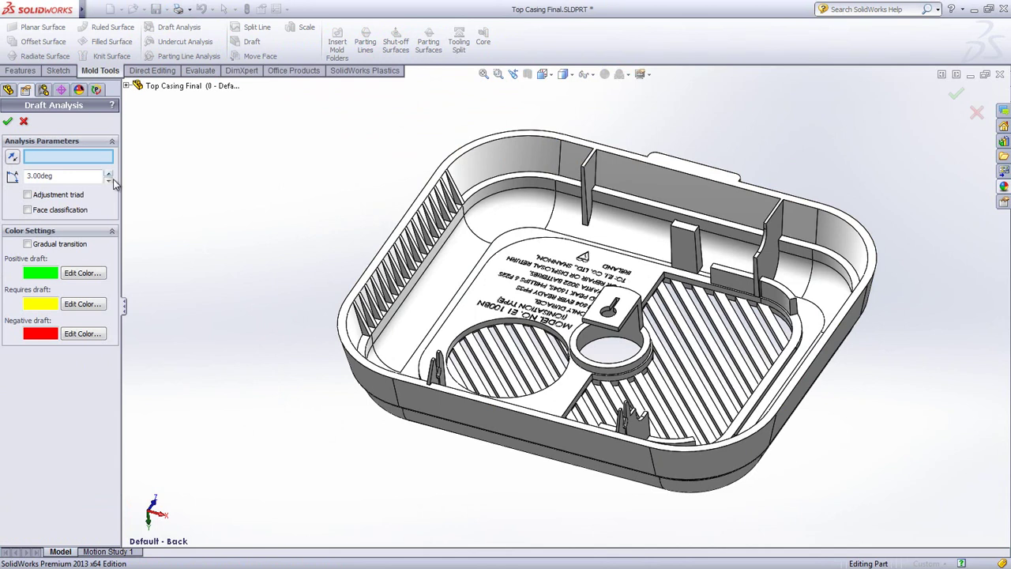
{"action": "left_click", "coordinate": [109, 179]}
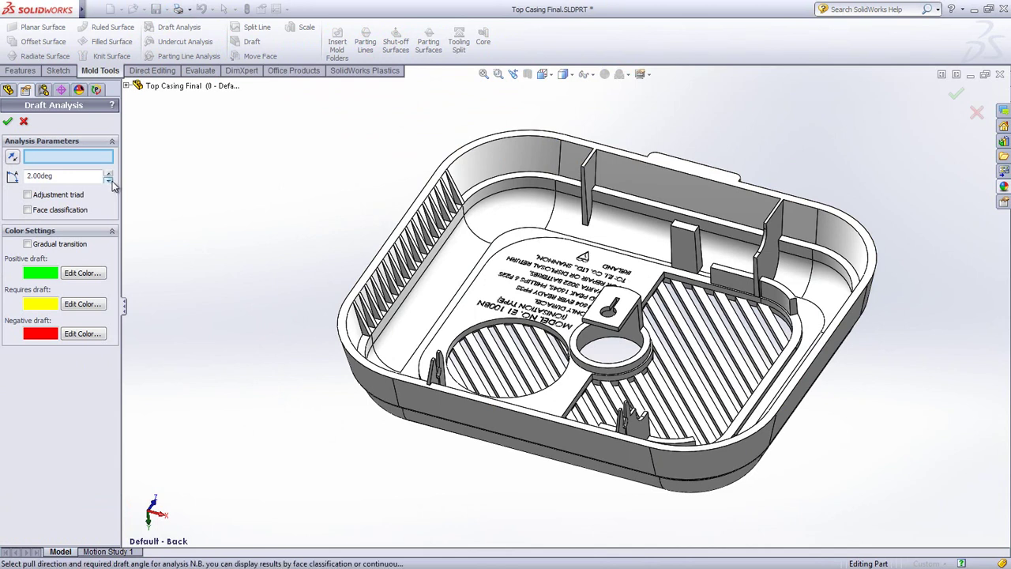
{"action": "left_click", "coordinate": [660, 164]}
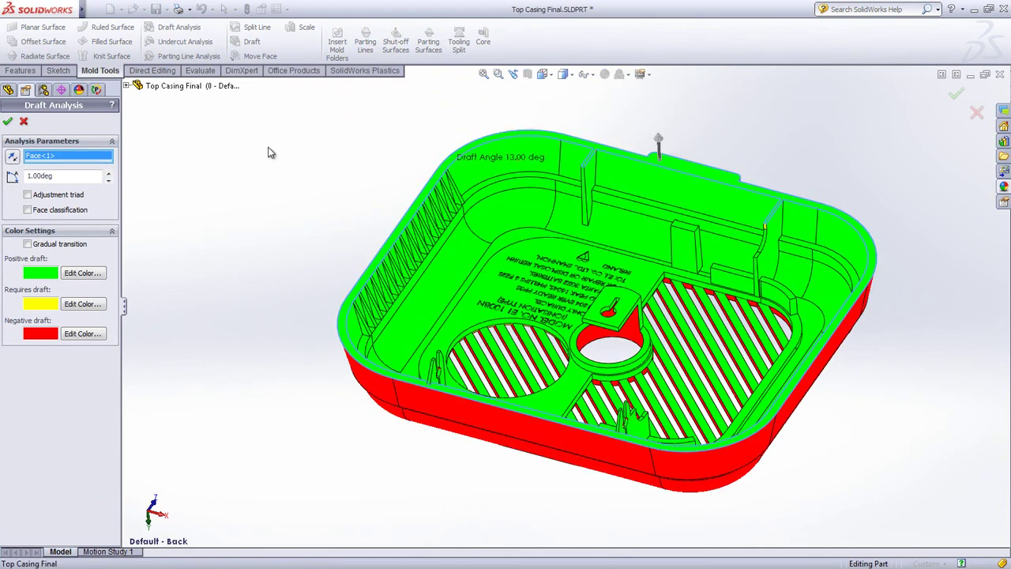
{"action": "mouse_move", "coordinate": [261, 146]}
{"action": "middle_mouse_down"}
{"action": "mouse_move", "coordinate": [516, 126]}
{"action": "mouse_move", "coordinate": [261, 142]}
{"action": "middle_mouse_up"}
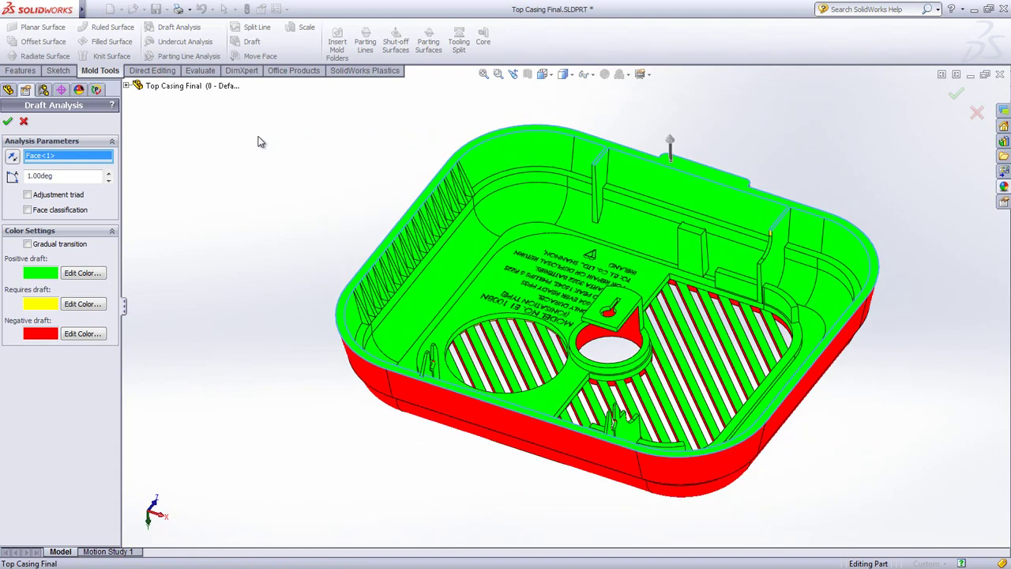
Close the draft analysis, activate 1 - Default - Thick and reload the Plastics project.
{"action": "left_click", "coordinate": [24, 121]}
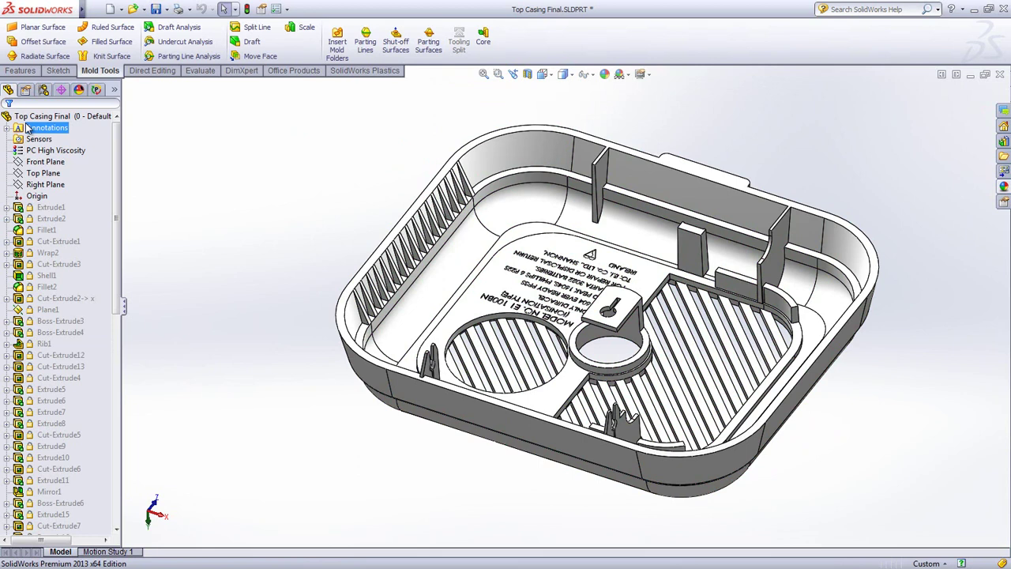
{"action": "left_click", "coordinate": [43, 90]}
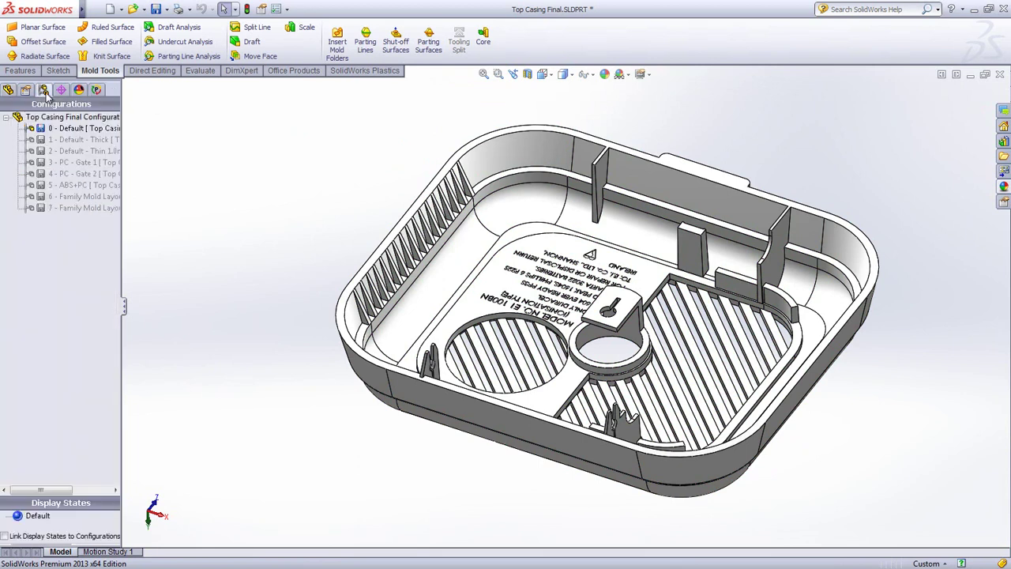
{"action": "double_click", "coordinate": [56, 141]}
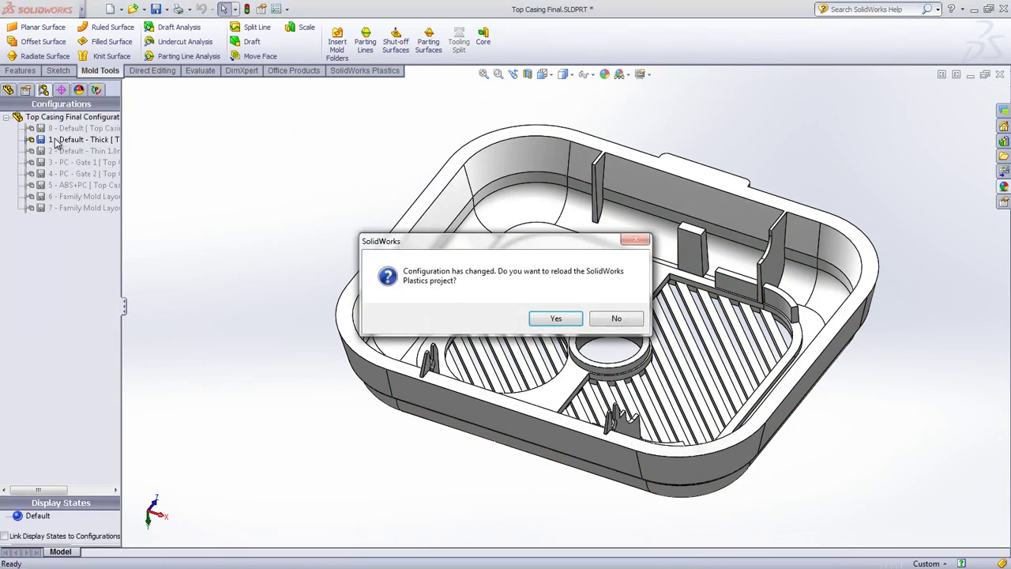
{"action": "left_click", "coordinate": [553, 318]}
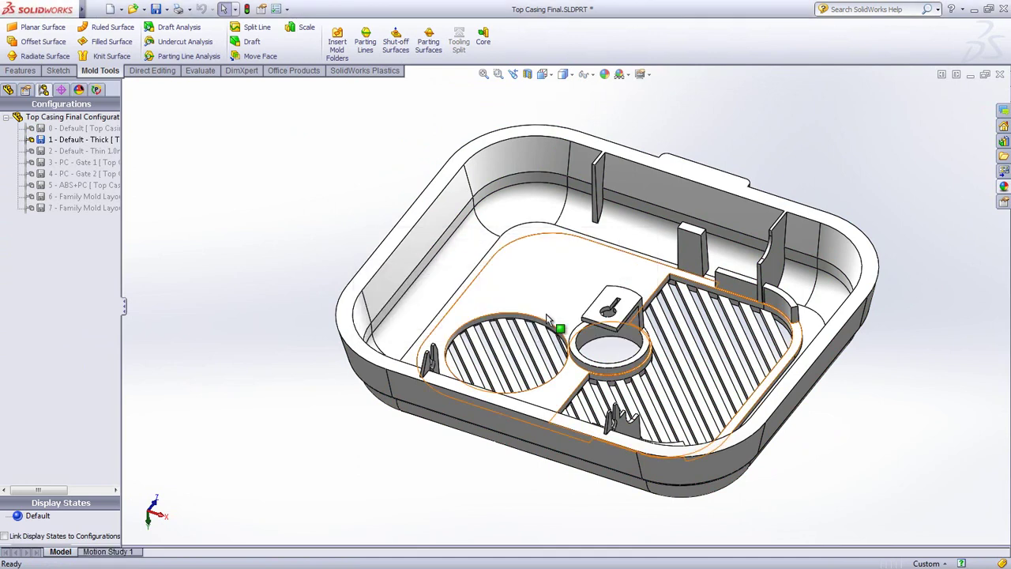
Start a manual shell mesh from the Plastics study tree.
{"action": "left_click", "coordinate": [96, 90]}
{"action": "right_click", "coordinate": [47, 127]}
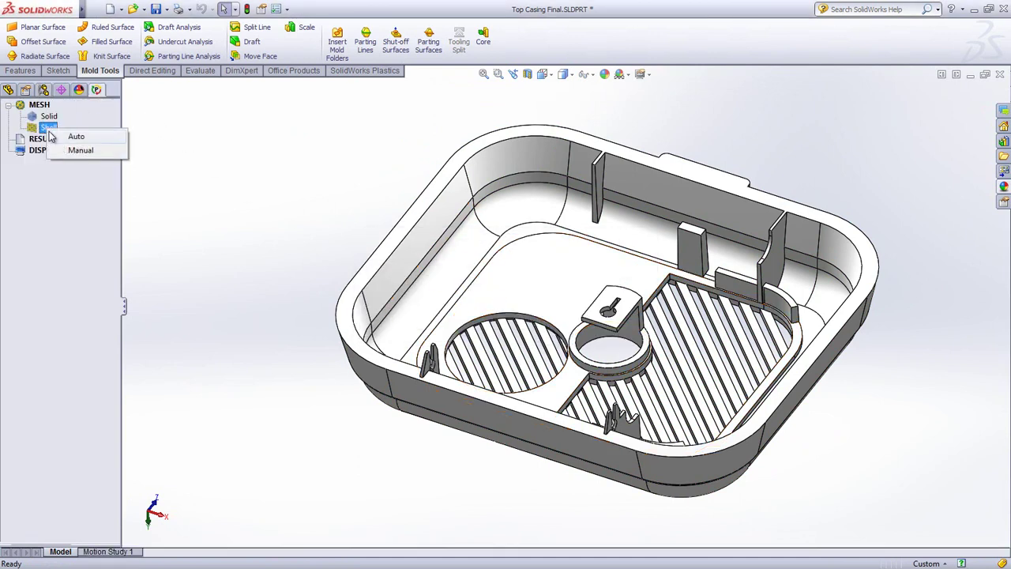
{"action": "left_click", "coordinate": [61, 151]}
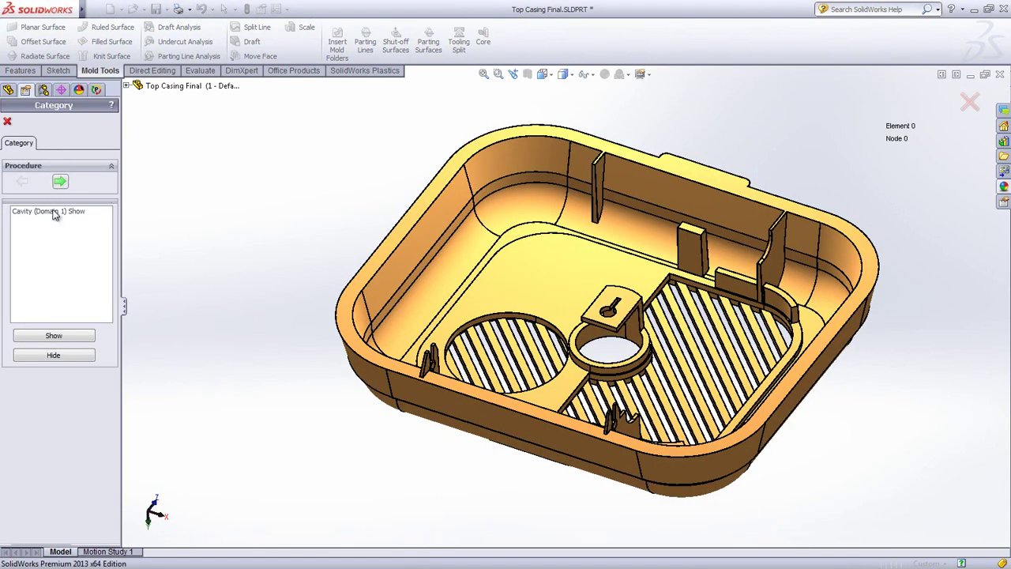
Mesh the cavity domain at triangle size 18, accepting the 12358-element, 6129-node summary.
{"action": "left_click", "coordinate": [57, 210]}
{"action": "left_click", "coordinate": [58, 182]}
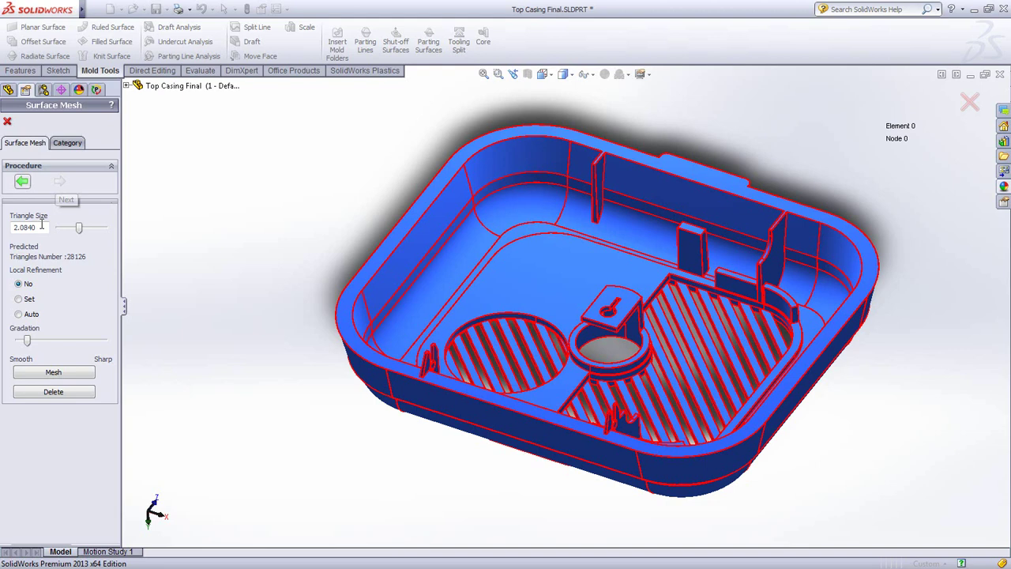
{"action": "left_click_drag", "start_coordinate": [41, 227], "coordinate": [6, 227]}
{"action": "type", "text": "18"}
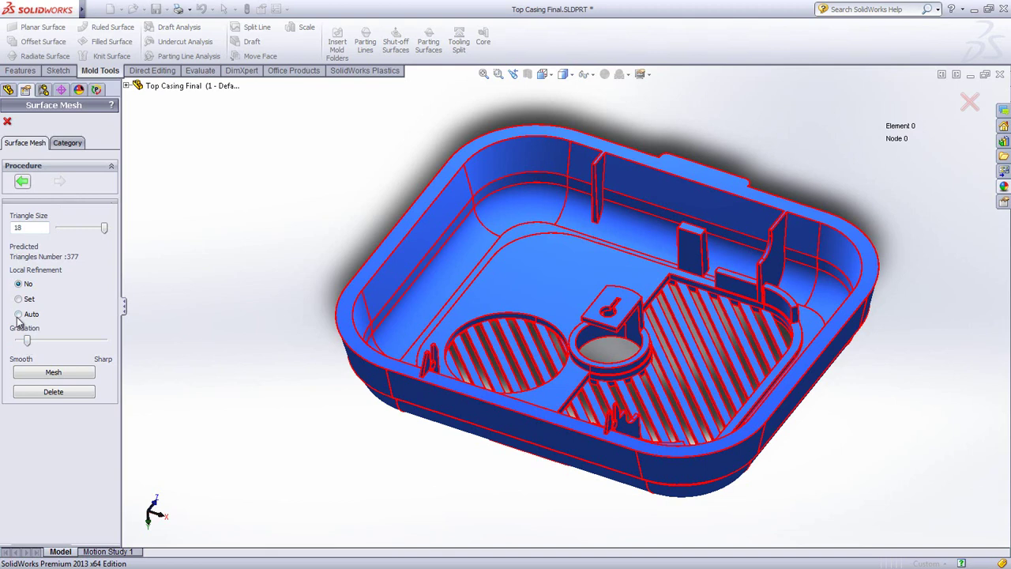
{"action": "left_click", "coordinate": [48, 376]}
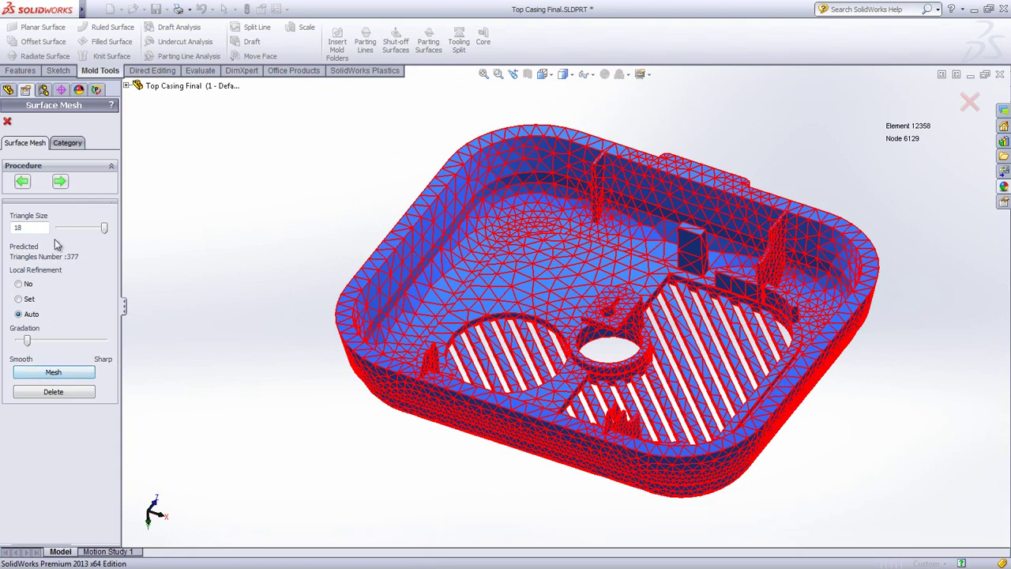
{"action": "left_click", "coordinate": [61, 186]}
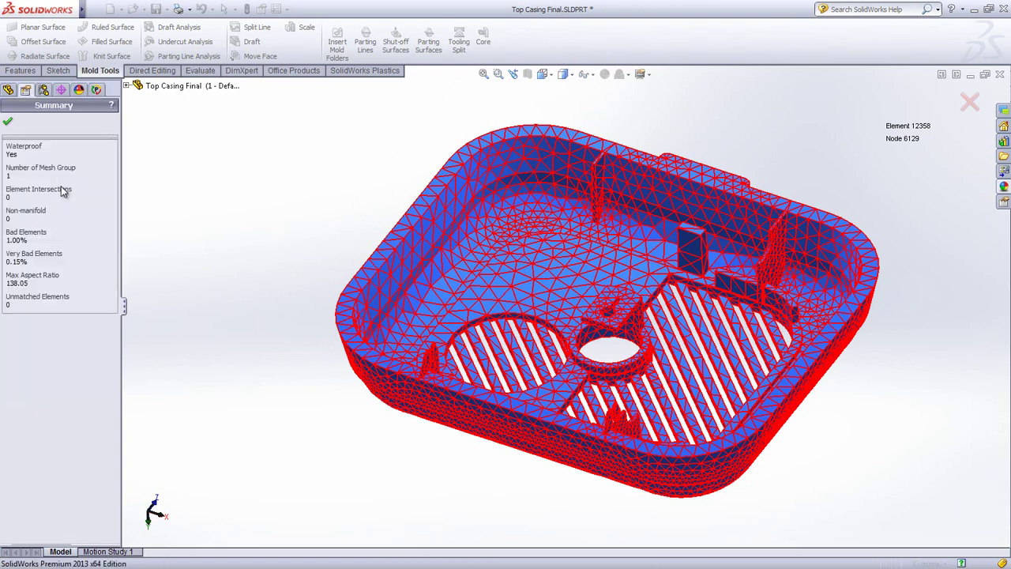
{"action": "left_click", "coordinate": [8, 122]}
{"action": "left_click", "coordinate": [8, 121]}
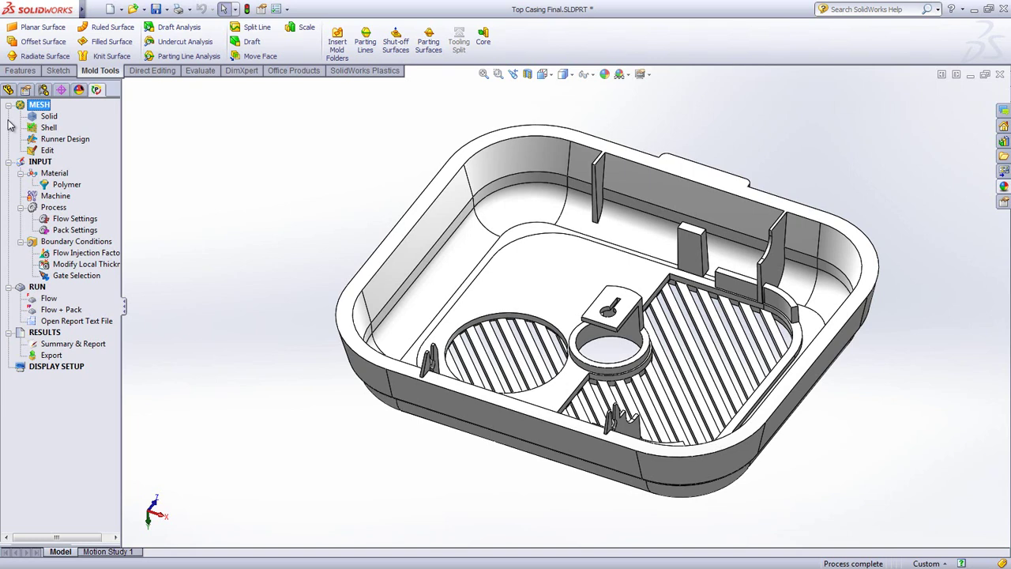
Replace ABS with 1 Generic material of PC from the 58 PC family.
{"action": "double_click", "coordinate": [62, 184]}
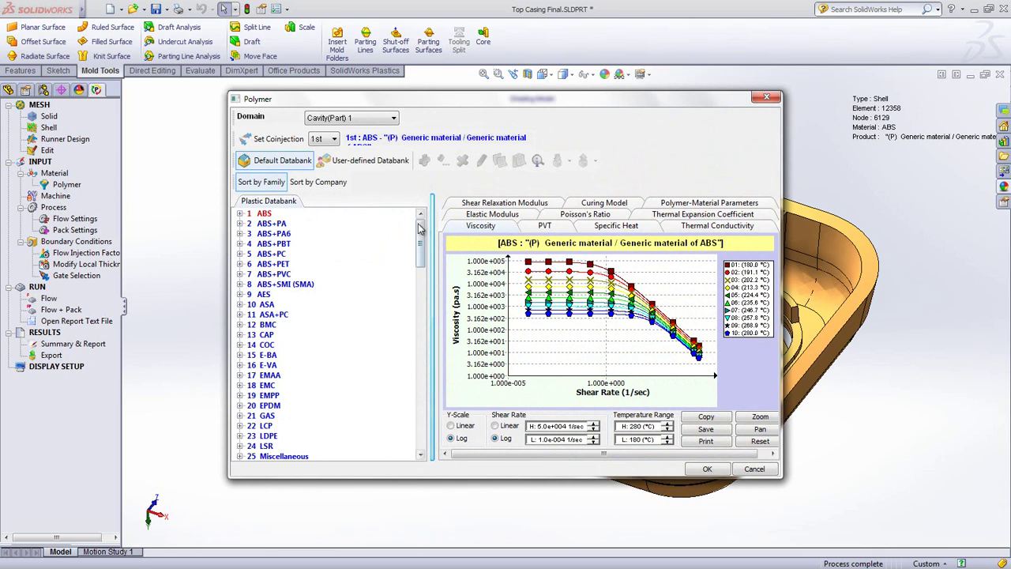
{"action": "left_click_drag", "start_coordinate": [424, 229], "coordinate": [422, 331]}
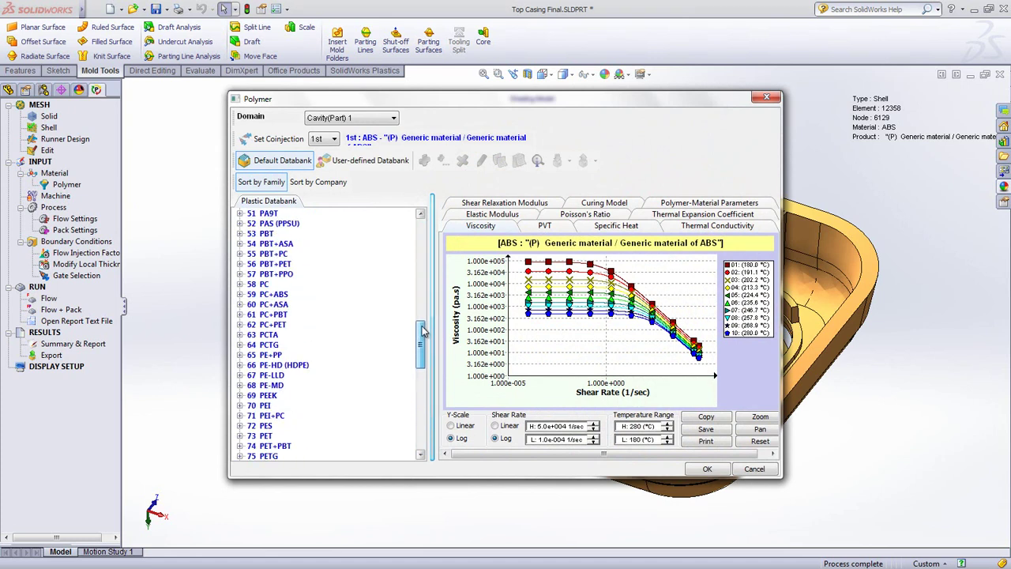
{"action": "left_click", "coordinate": [238, 285]}
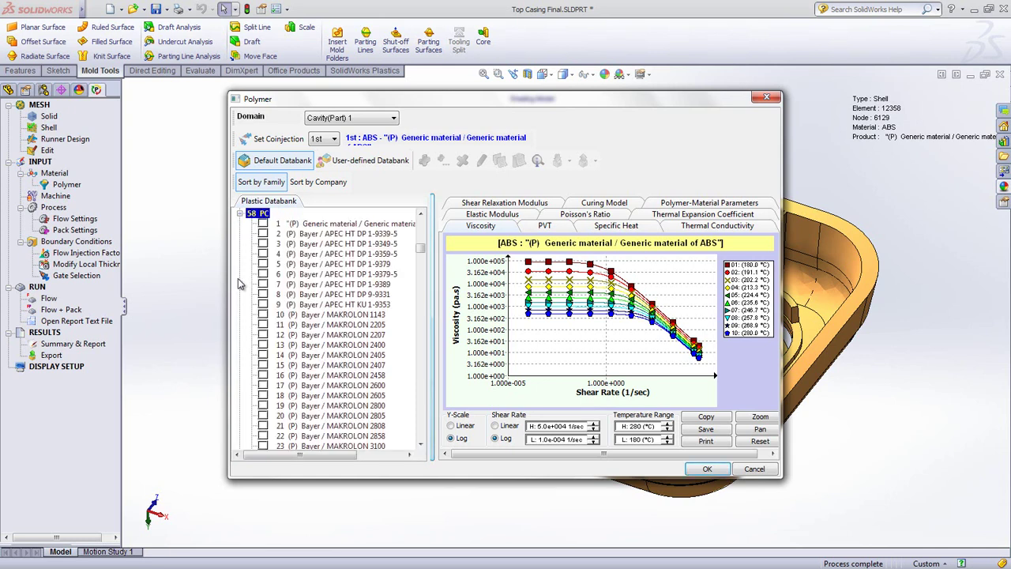
{"action": "left_click", "coordinate": [262, 223]}
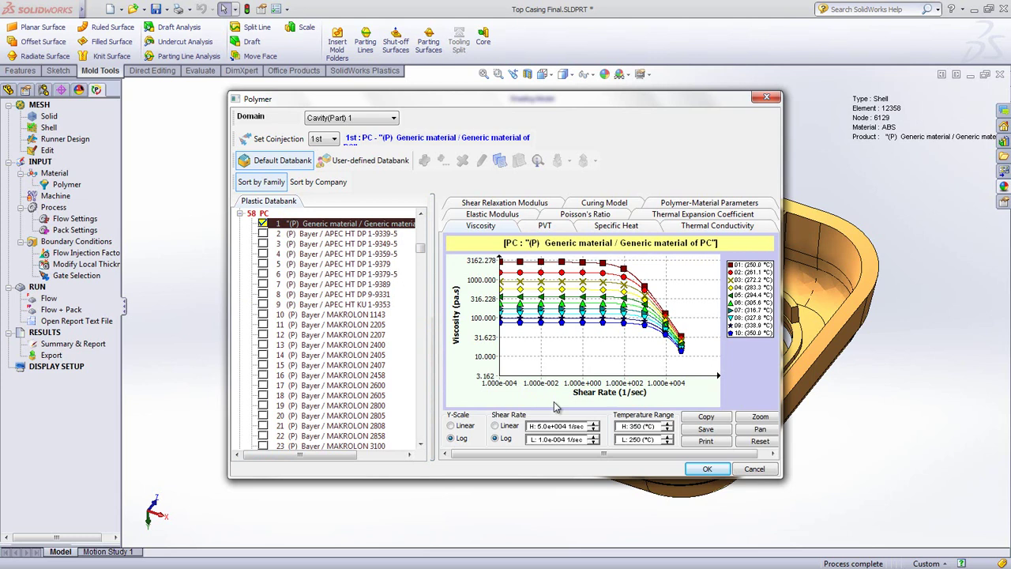
{"action": "left_click", "coordinate": [695, 470]}
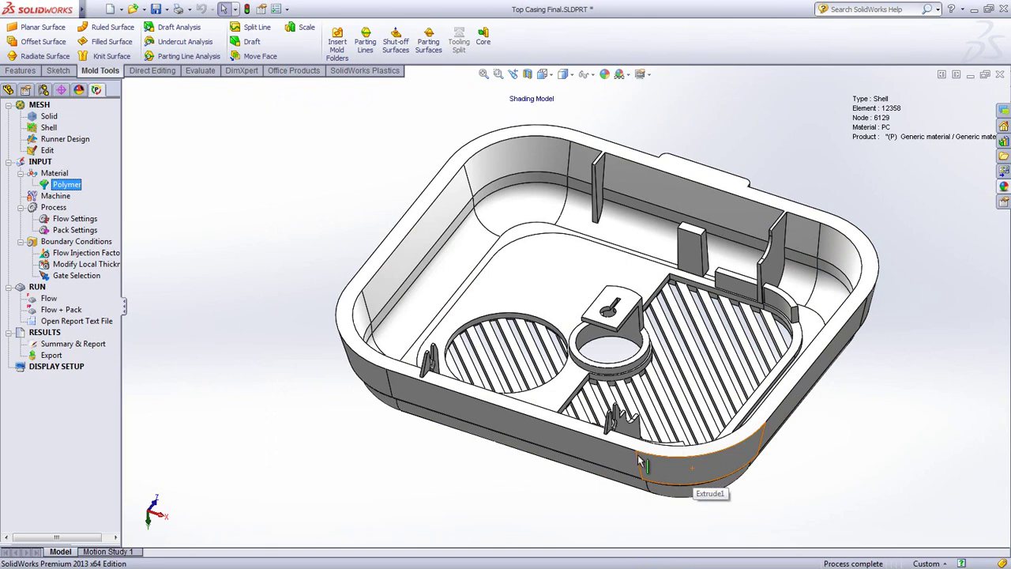
From the Bottom view, place a 3 mm gate at the node mid-way along the top edge.
{"action": "double_click", "coordinate": [67, 276]}
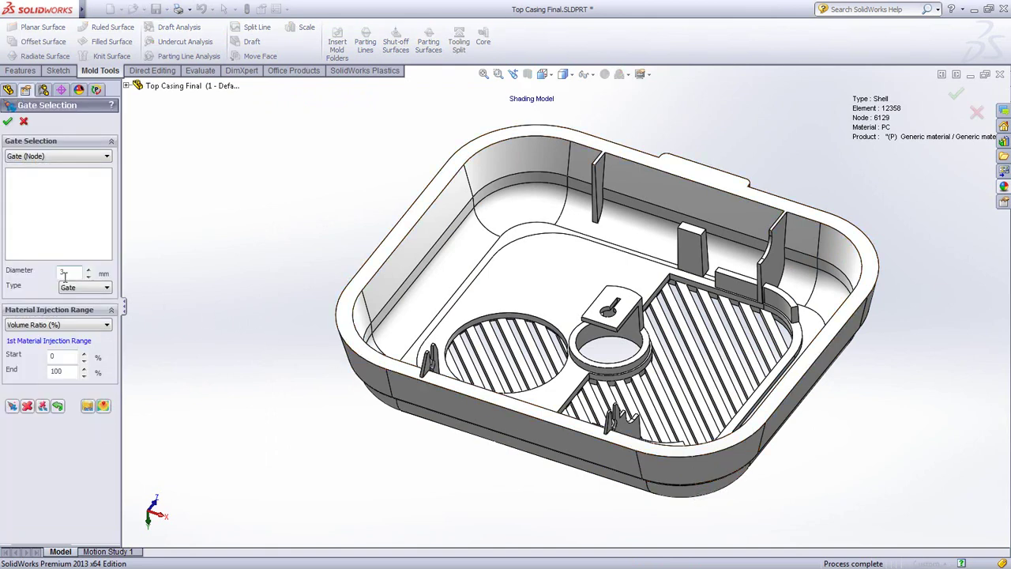
{"action": "right_click_drag", "start_coordinate": [197, 254], "coordinate": [216, 299]}
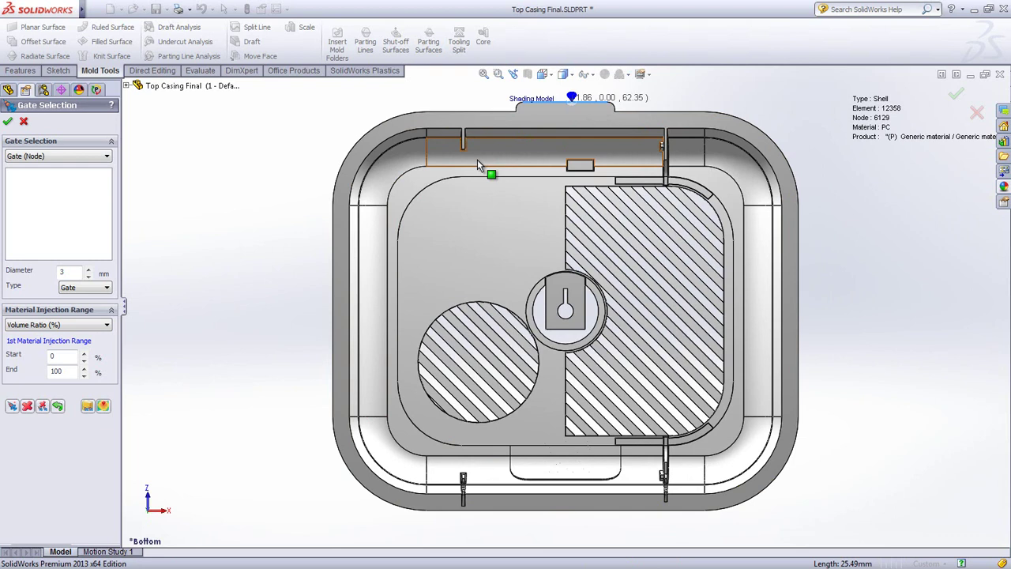
{"action": "left_click", "coordinate": [12, 407]}
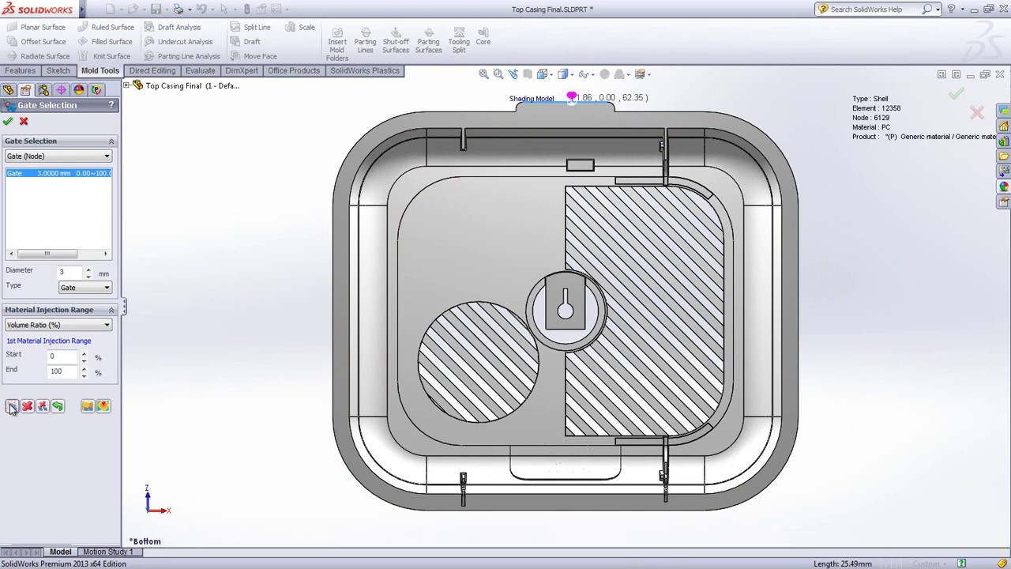
{"action": "left_click", "coordinate": [8, 121]}
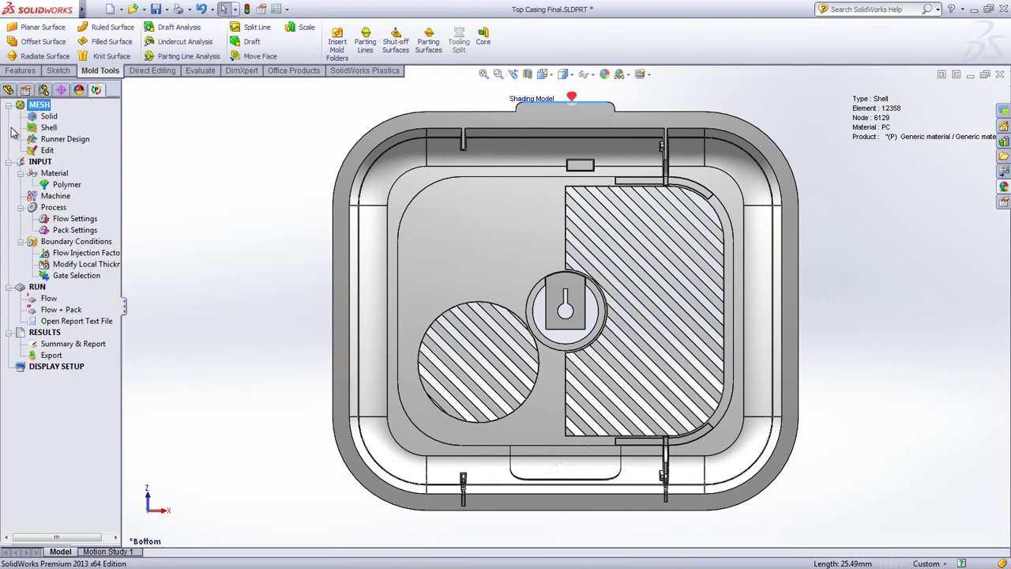
In the Default - Back view, run Flow + Pack until the 2.7670 sec fill-time plot appears.
{"action": "left_click", "coordinate": [550, 75]}
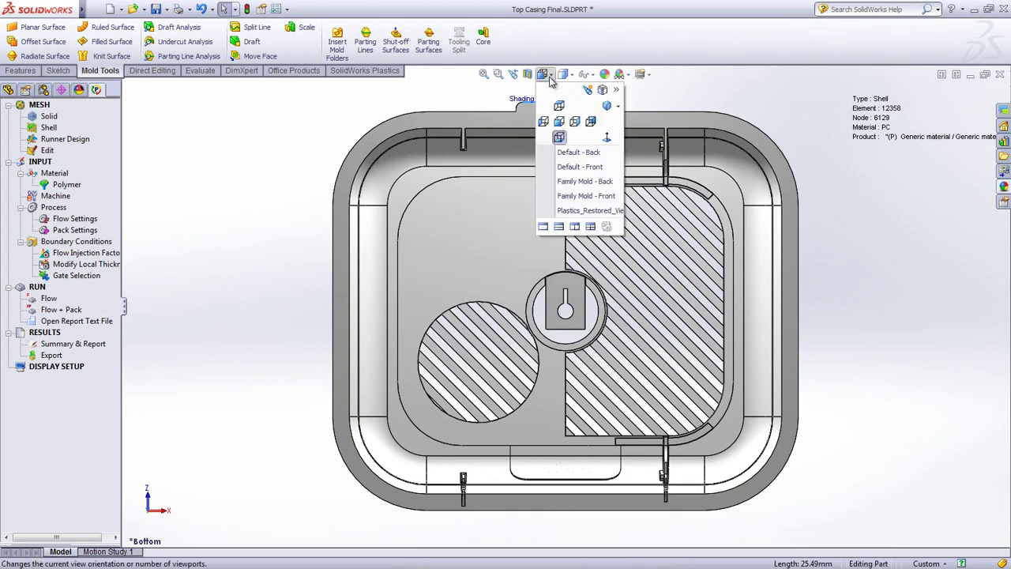
{"action": "left_click", "coordinate": [564, 152]}
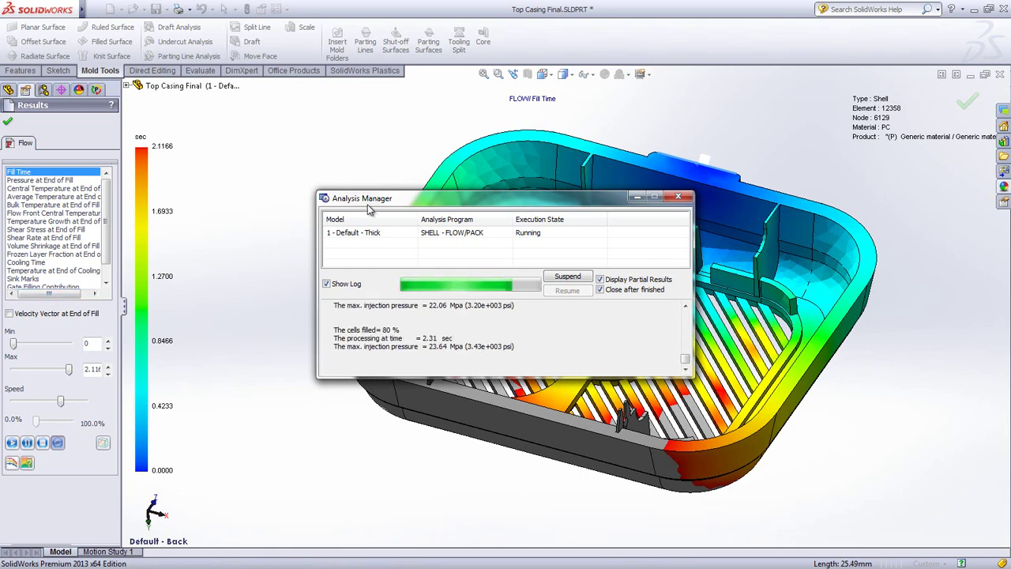
{"action": "left_click_drag", "start_coordinate": [388, 199], "coordinate": [698, 346]}
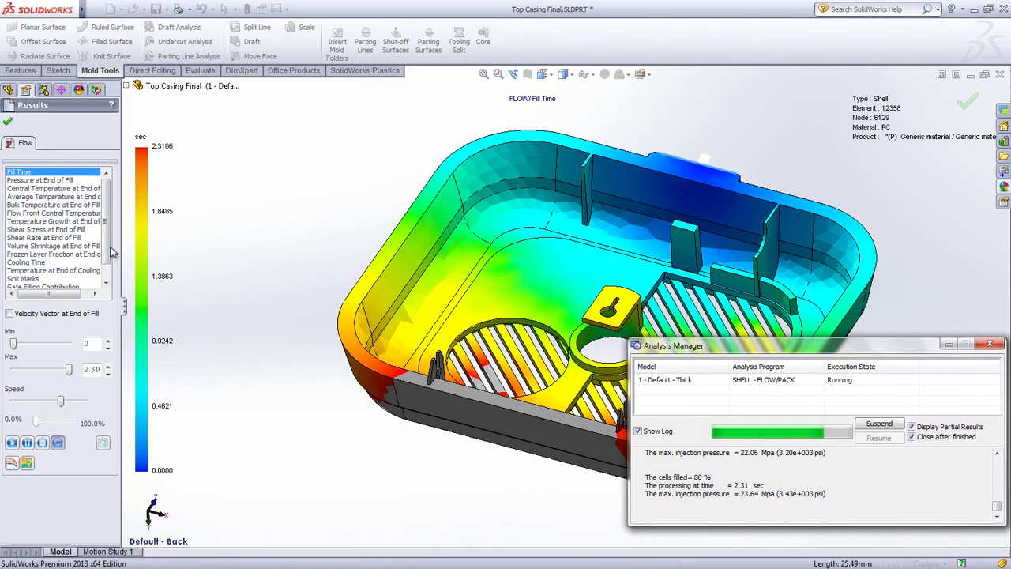
{"action": "mouse_move", "coordinate": [110, 252]}
{"action": "left_mouse_down"}
{"action": "mouse_move", "coordinate": [108, 272]}
{"action": "mouse_move", "coordinate": [105, 243]}
{"action": "left_mouse_up"}
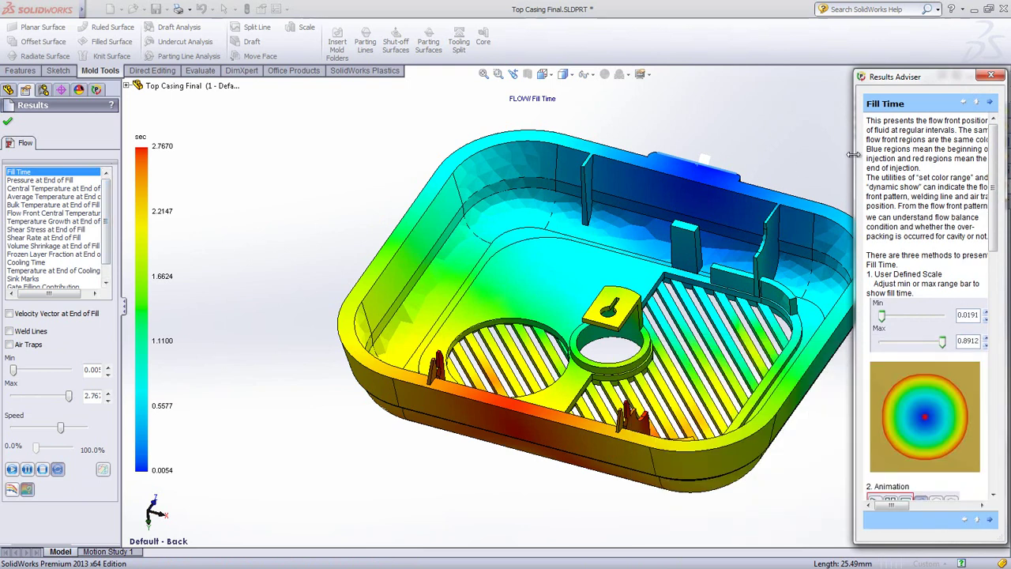
Page through the Results Adviser's pressure and temperature explanations, then close it.
{"action": "mouse_move", "coordinate": [868, 158]}
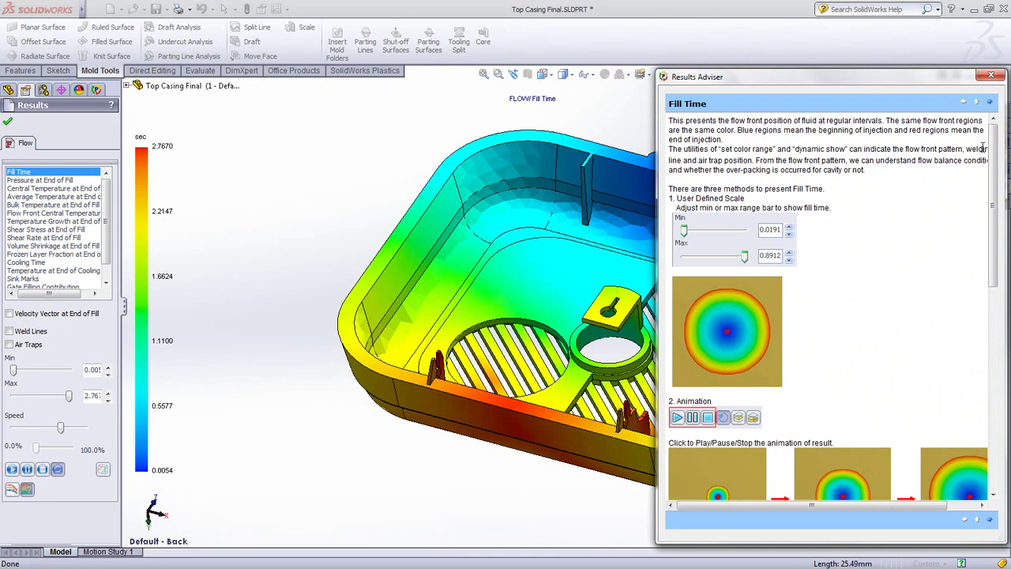
{"action": "mouse_move", "coordinate": [995, 150]}
{"action": "left_mouse_down"}
{"action": "mouse_move", "coordinate": [995, 363]}
{"action": "mouse_move", "coordinate": [997, 142]}
{"action": "left_mouse_up"}
{"action": "left_click", "coordinate": [991, 103]}
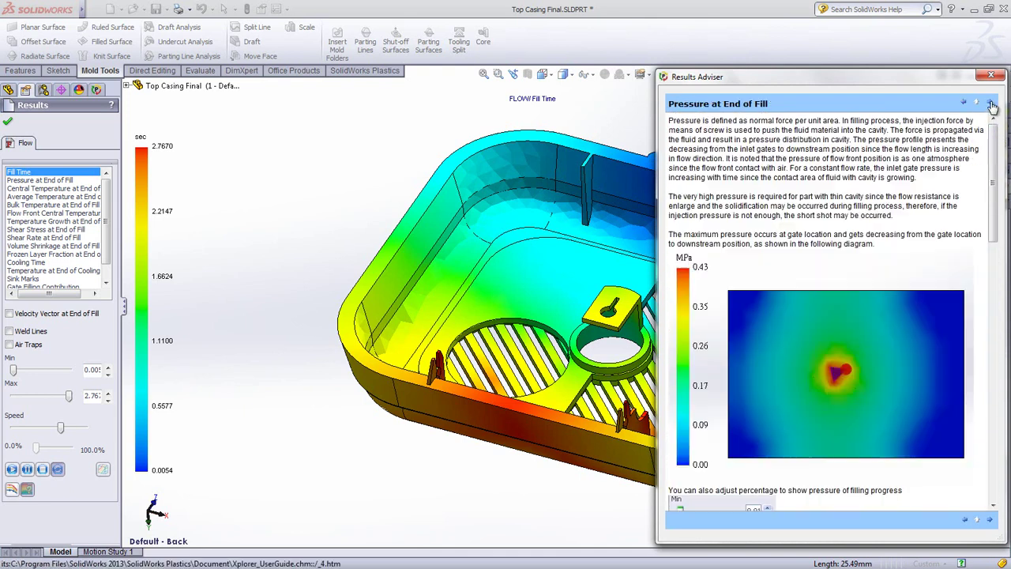
{"action": "left_click", "coordinate": [991, 103]}
{"action": "left_click", "coordinate": [991, 103]}
{"action": "left_click", "coordinate": [991, 104]}
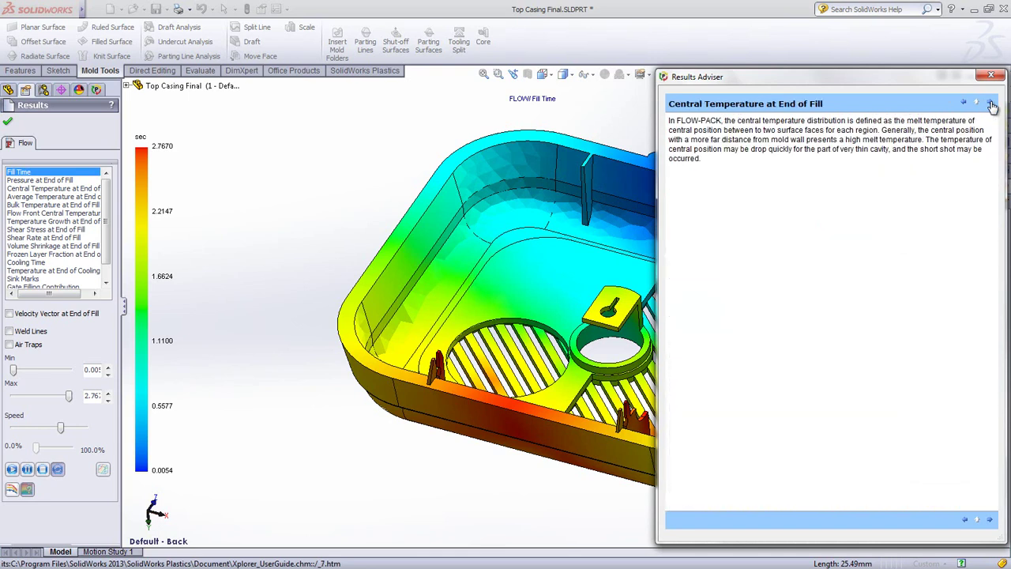
{"action": "left_click", "coordinate": [991, 104]}
{"action": "left_click", "coordinate": [991, 75]}
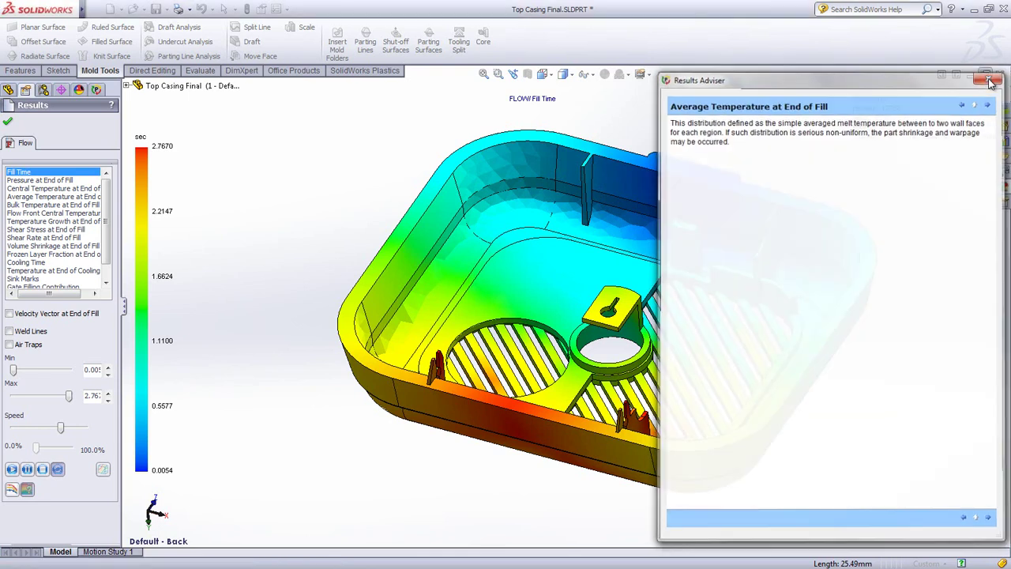
Play the fill-time animation and rotate to look down into the filling casing.
{"action": "left_click", "coordinate": [12, 469]}
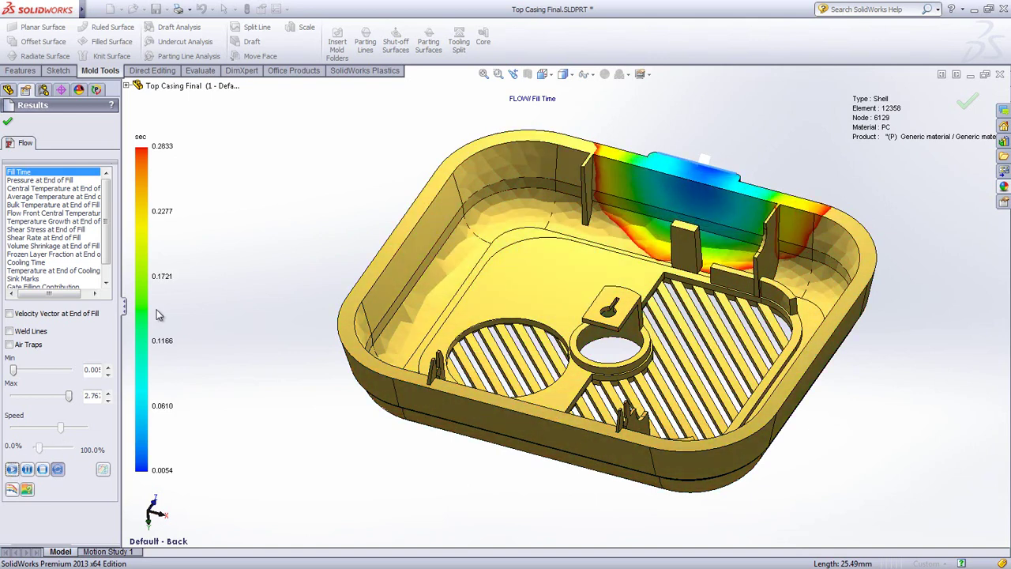
{"action": "middle_click_drag", "start_coordinate": [249, 246], "coordinate": [244, 310]}
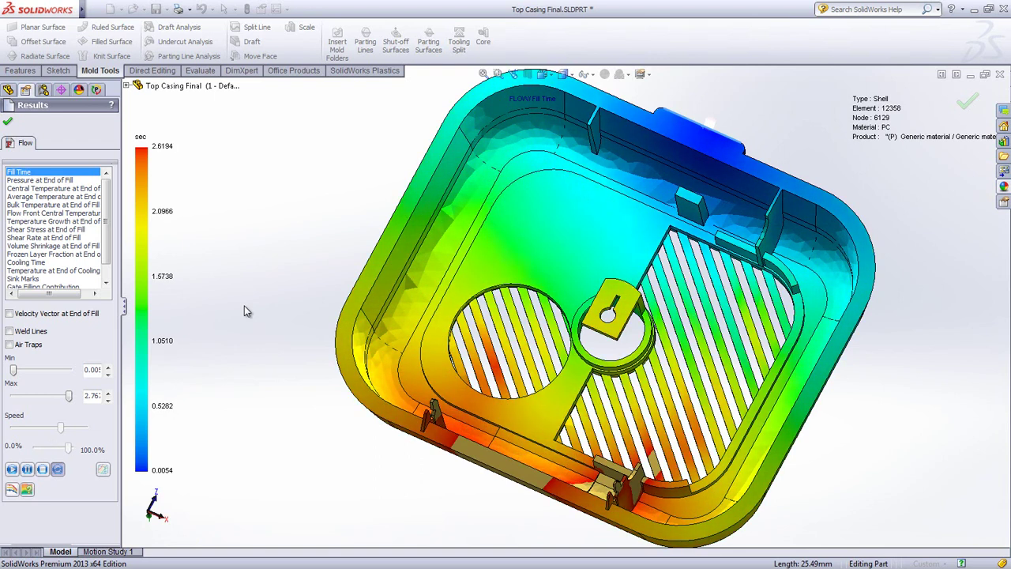
Show and hide Weld Lines, then show and hide the purple Air Traps markers.
{"action": "left_click", "coordinate": [9, 331]}
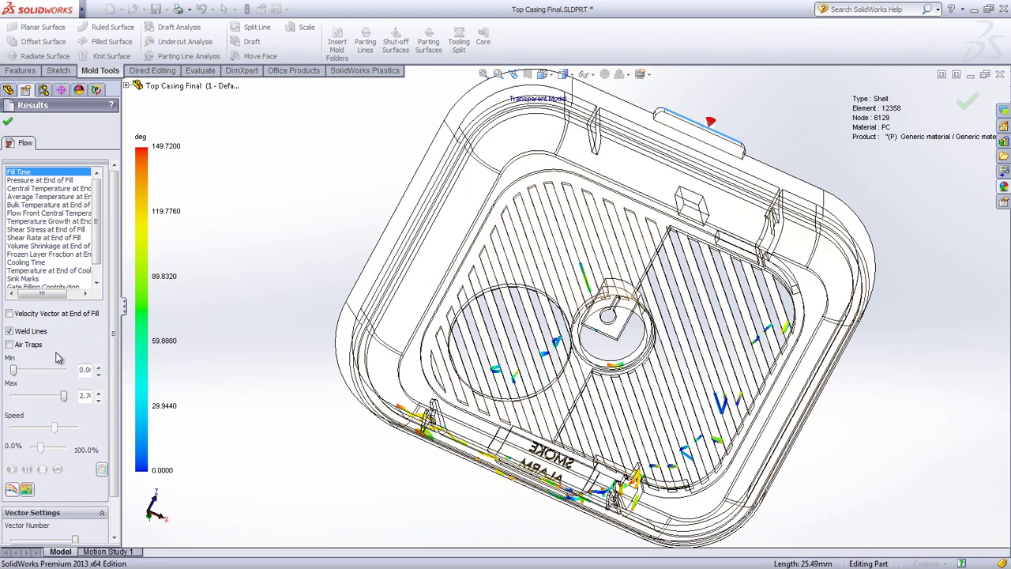
{"action": "left_click", "coordinate": [9, 333]}
{"action": "left_click", "coordinate": [10, 345]}
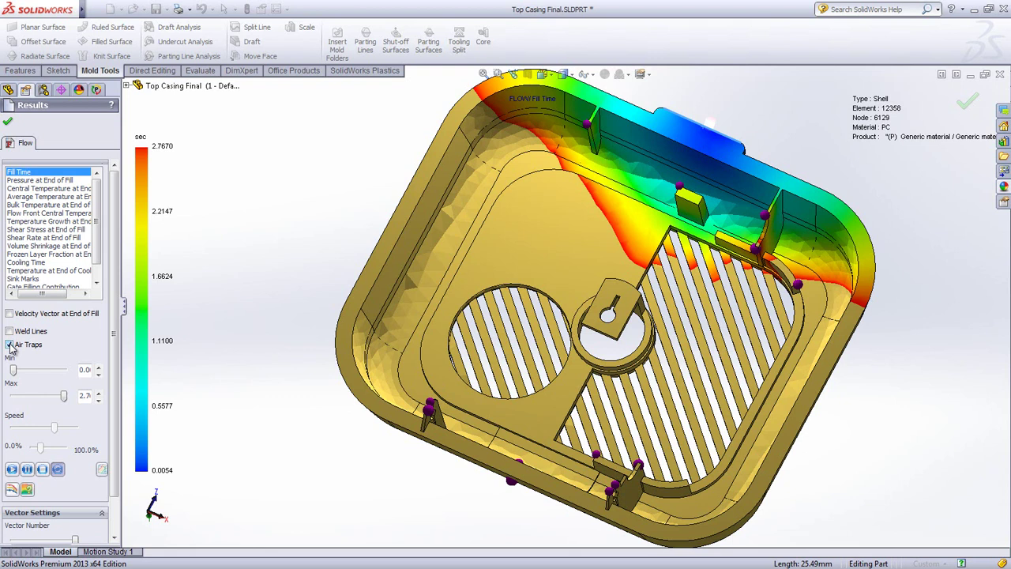
{"action": "left_click", "coordinate": [9, 345]}
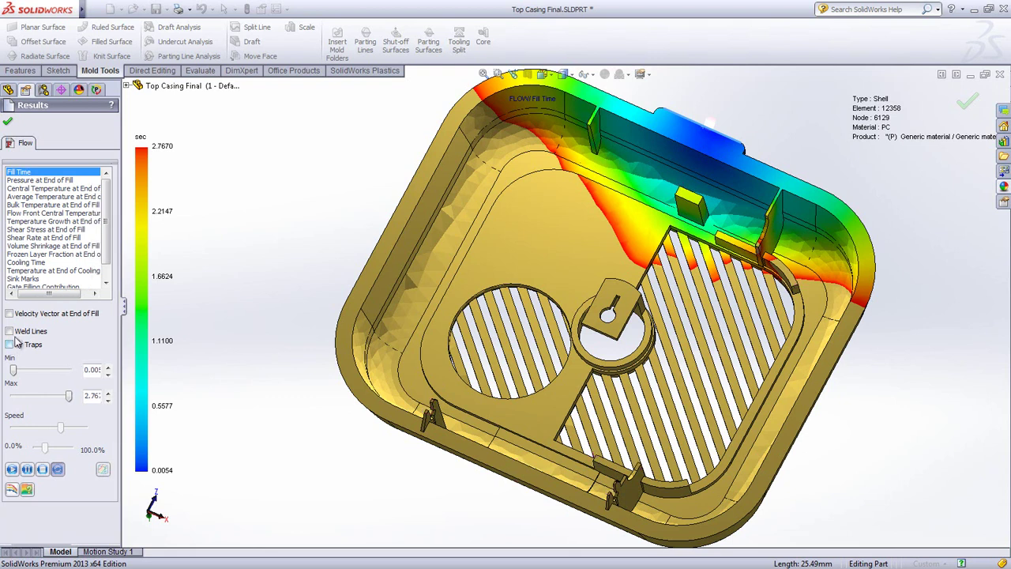
Compare the volume shrinkage, cooling time, end-of-fill pressure and fill time plots, then close the results.
{"action": "left_click", "coordinate": [35, 247]}
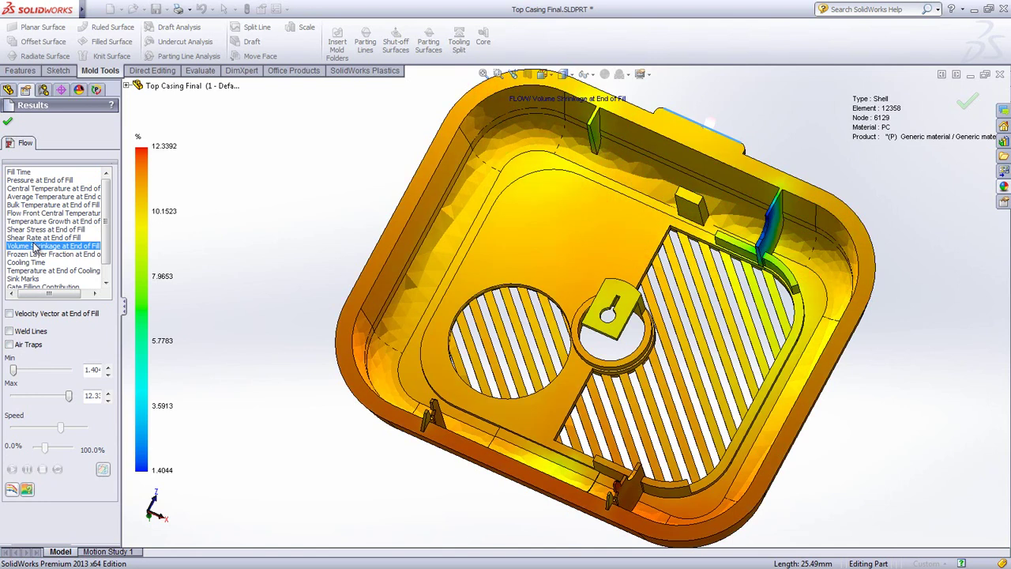
{"action": "left_click", "coordinate": [35, 263]}
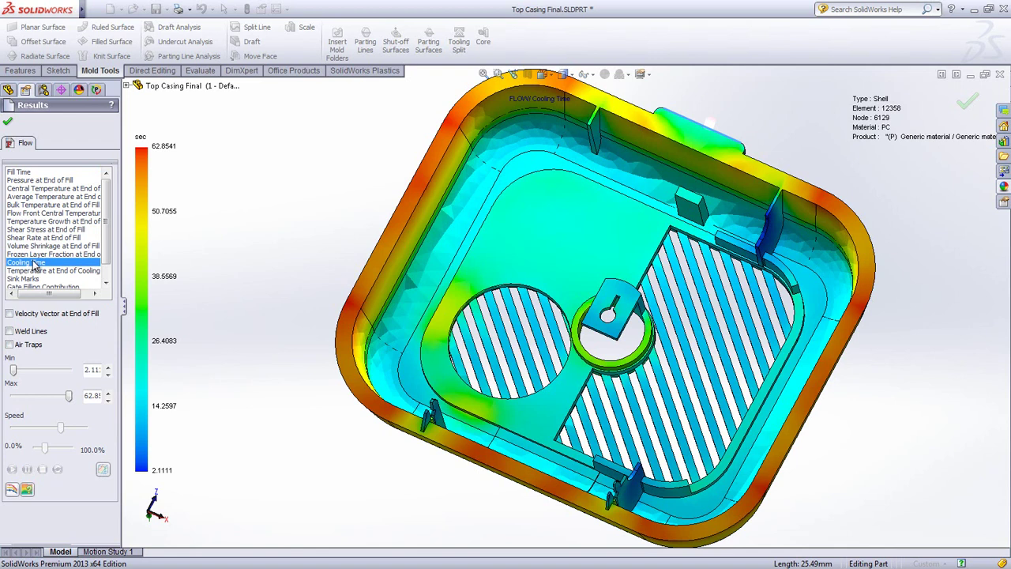
{"action": "left_click", "coordinate": [37, 181]}
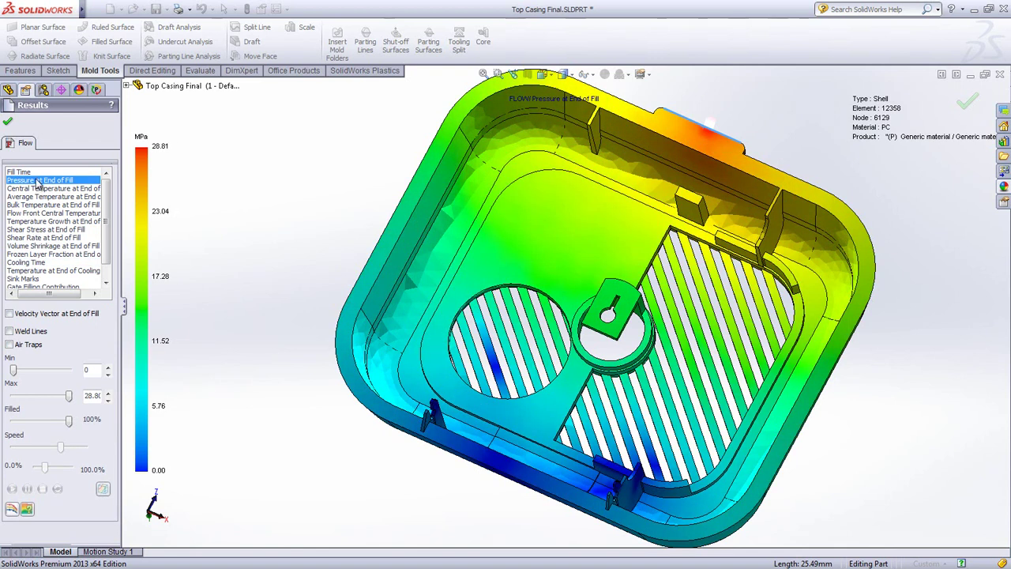
{"action": "left_click", "coordinate": [37, 172]}
{"action": "left_click", "coordinate": [8, 123]}
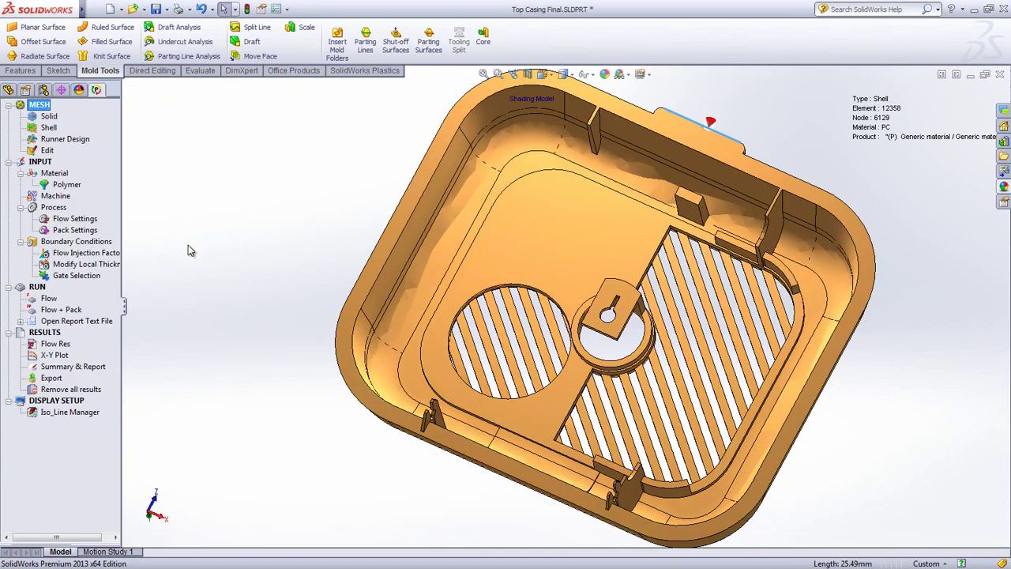
Activate the 2 - Default - Thin 1.0mm configuration and reload its Plastics project.
{"action": "middle_click_drag", "start_coordinate": [188, 250], "coordinate": [181, 165]}
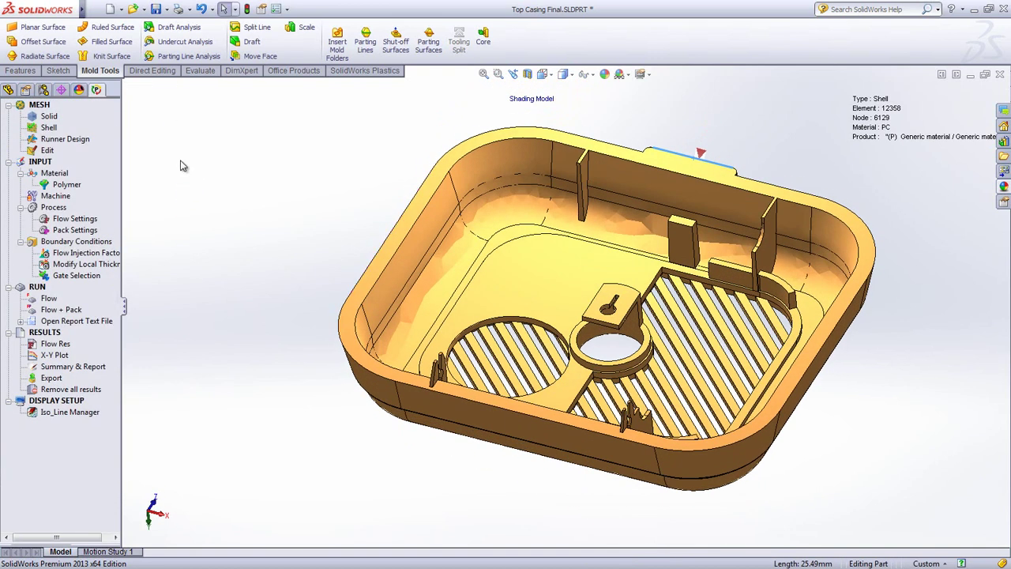
{"action": "left_click", "coordinate": [43, 90]}
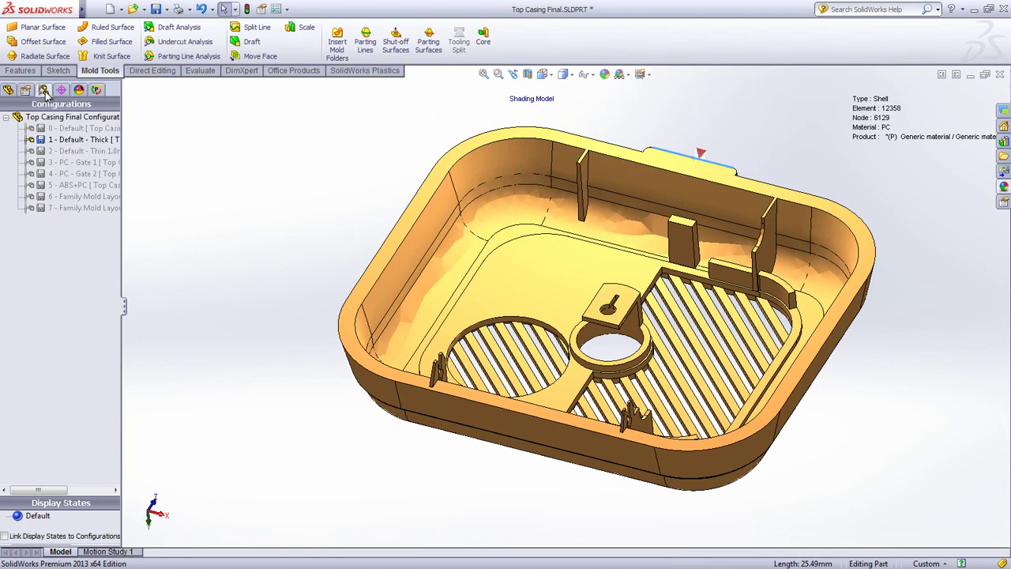
{"action": "double_click", "coordinate": [67, 152]}
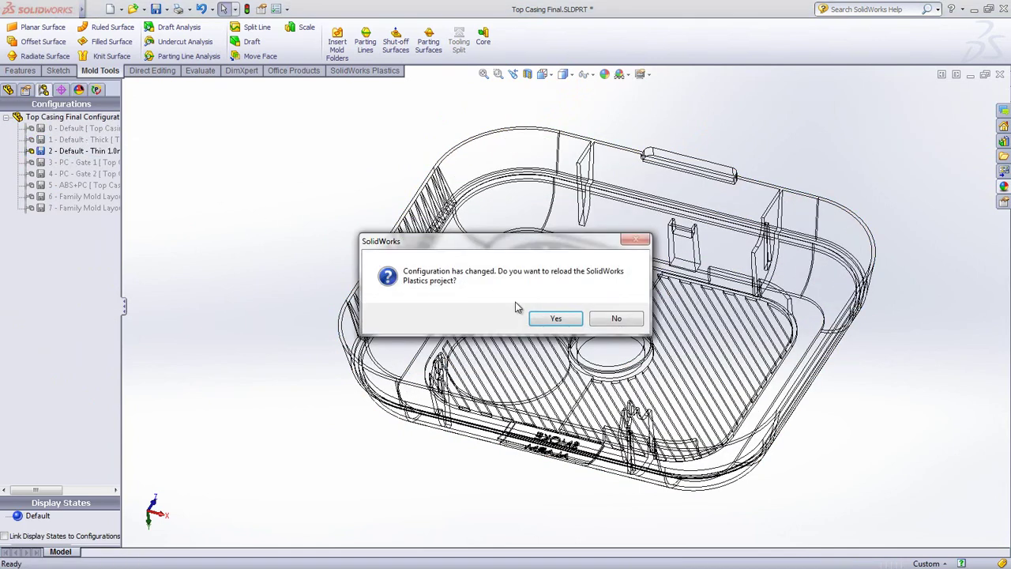
{"action": "left_click", "coordinate": [545, 319]}
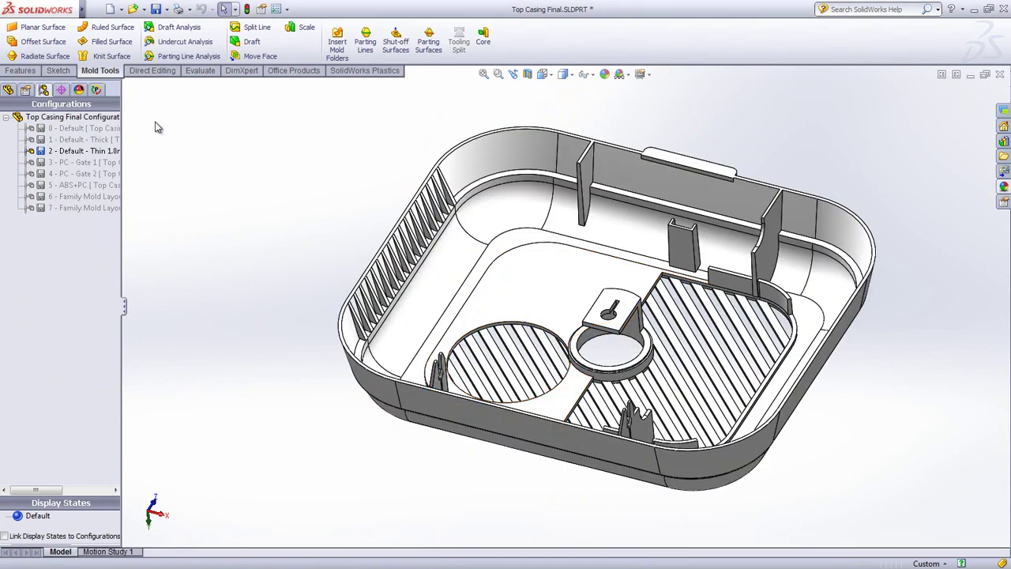
{"action": "left_click", "coordinate": [96, 89]}
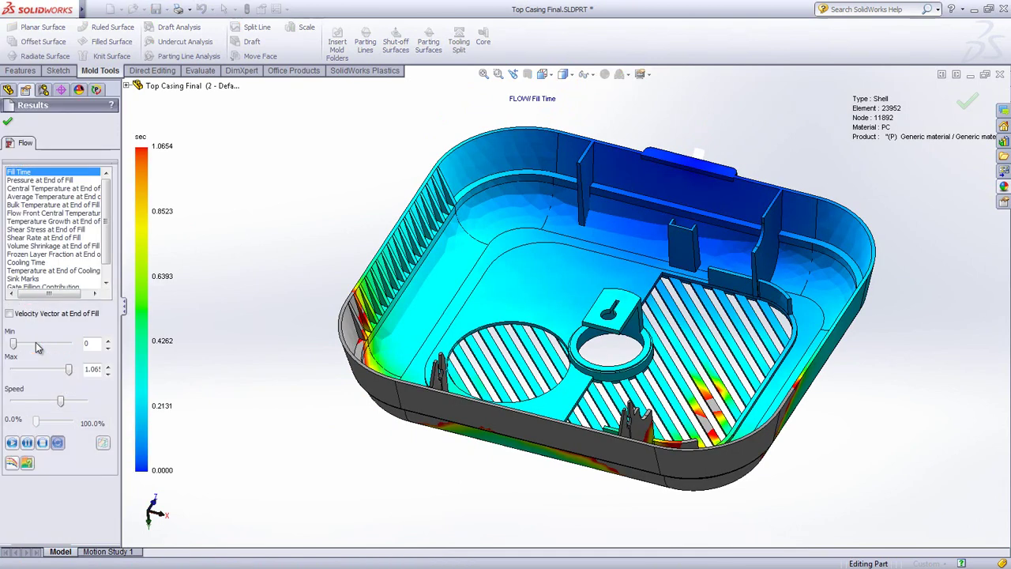
Play the thin-wall fill animation, view frozen layer fraction and end-of-fill pressure, then close the results.
{"action": "left_click", "coordinate": [12, 443]}
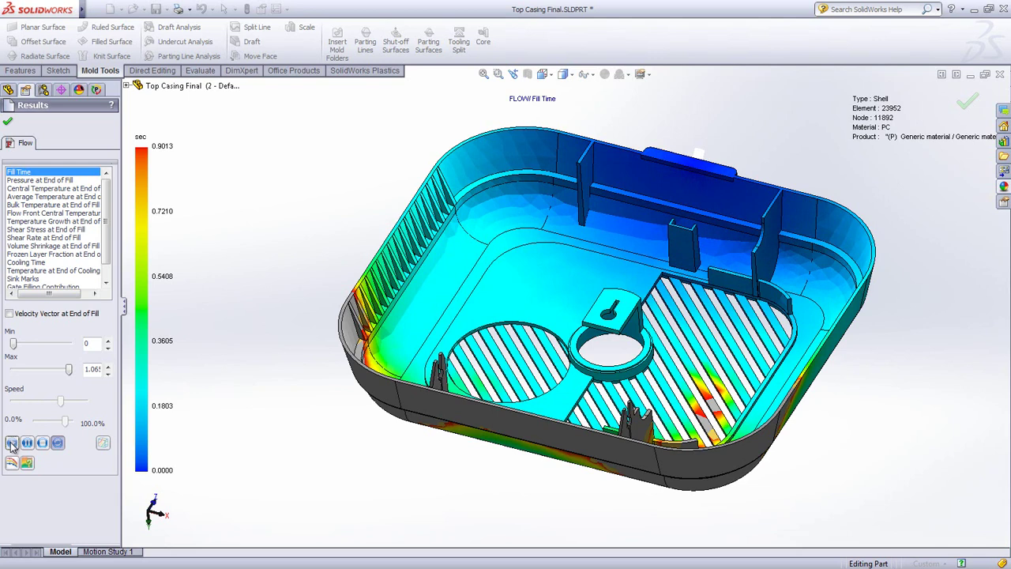
{"action": "left_click", "coordinate": [43, 444]}
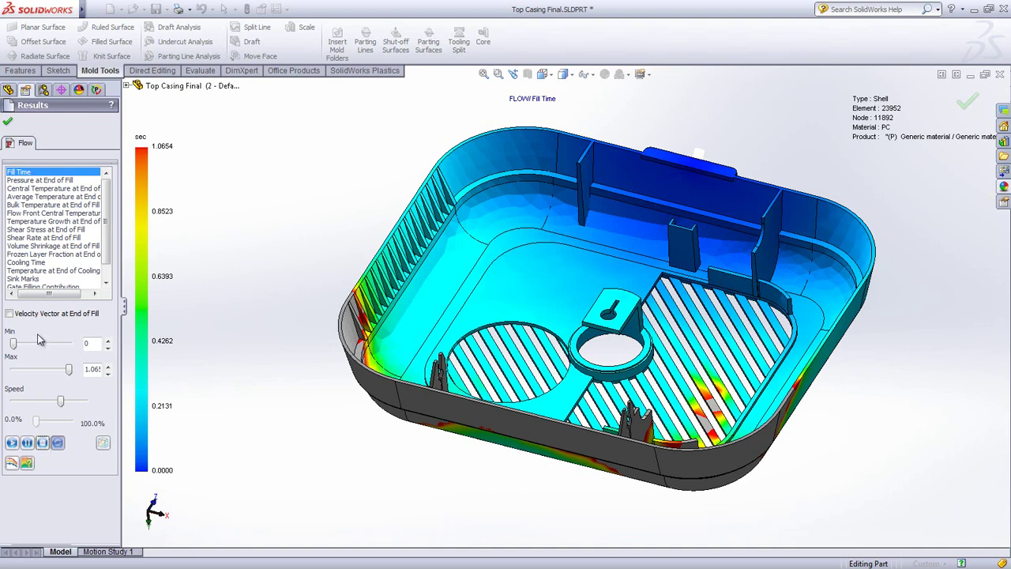
{"action": "left_click", "coordinate": [33, 254]}
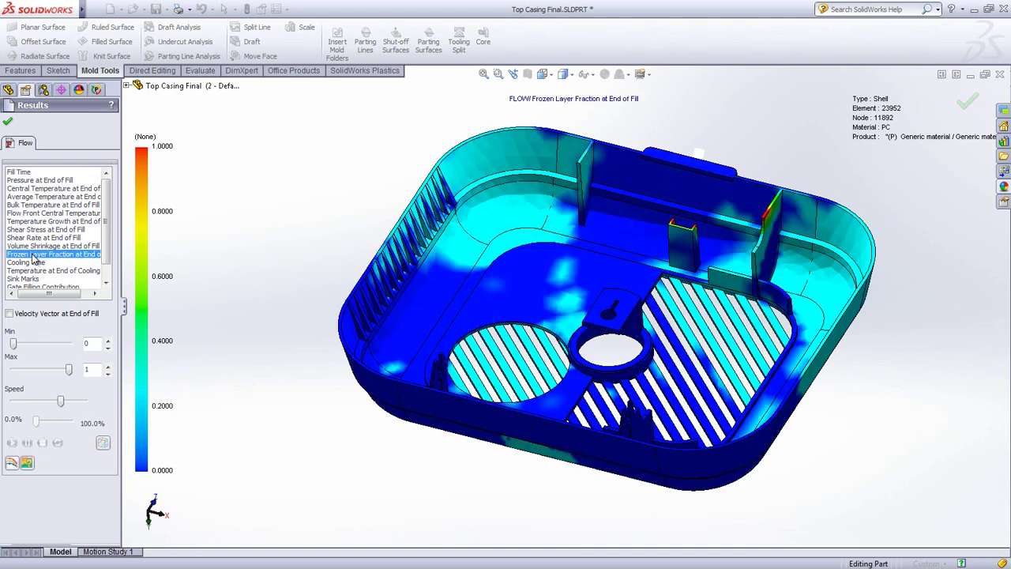
{"action": "left_click", "coordinate": [26, 181]}
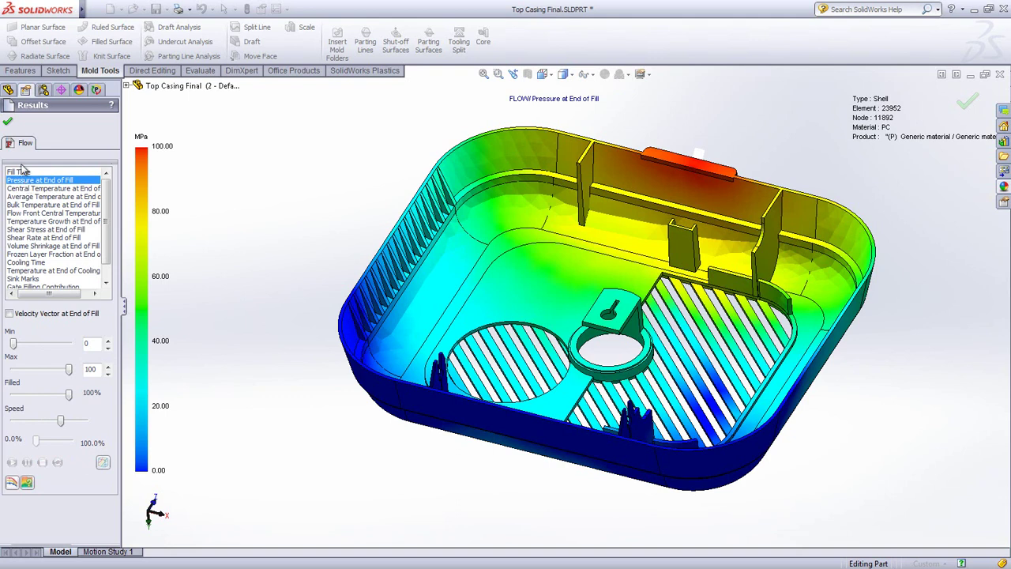
{"action": "left_click", "coordinate": [8, 121]}
Activate 3 - PC - Gate 1, reload its Plastics project and open its Flow results (0.0026–2.0980 sec).
{"action": "left_click", "coordinate": [43, 89]}
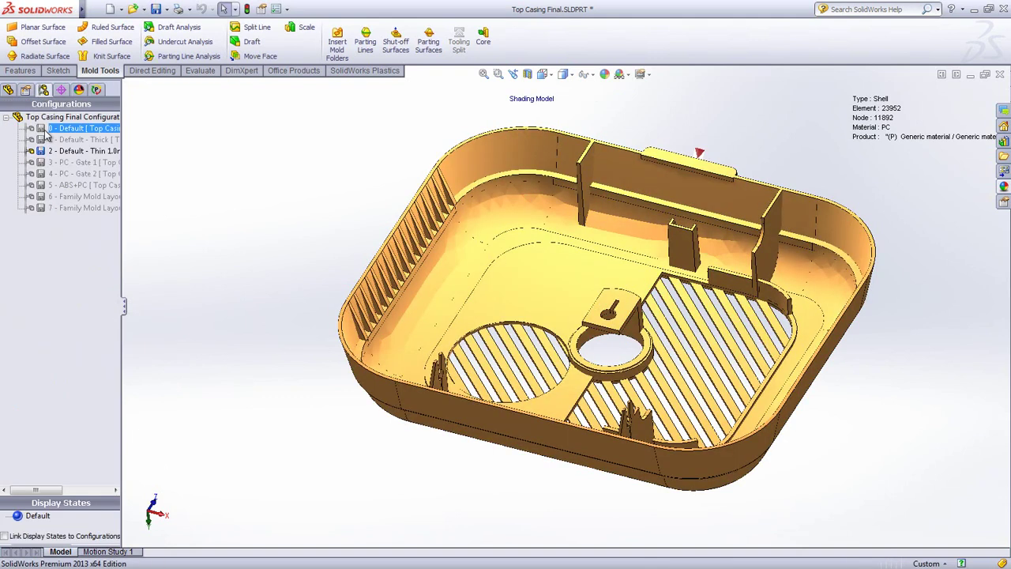
{"action": "double_click", "coordinate": [46, 162]}
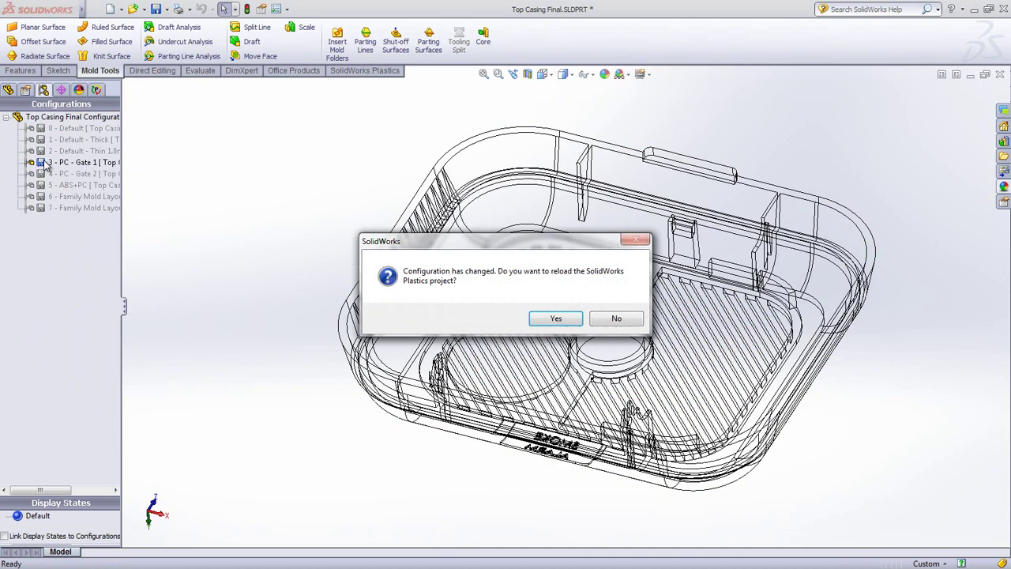
{"action": "left_click", "coordinate": [554, 317]}
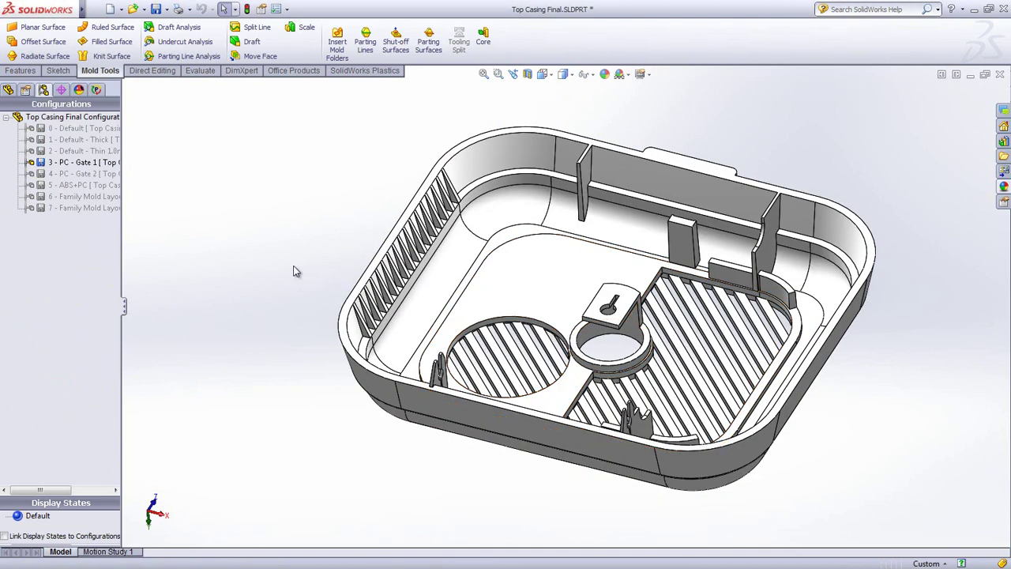
{"action": "left_click", "coordinate": [96, 90]}
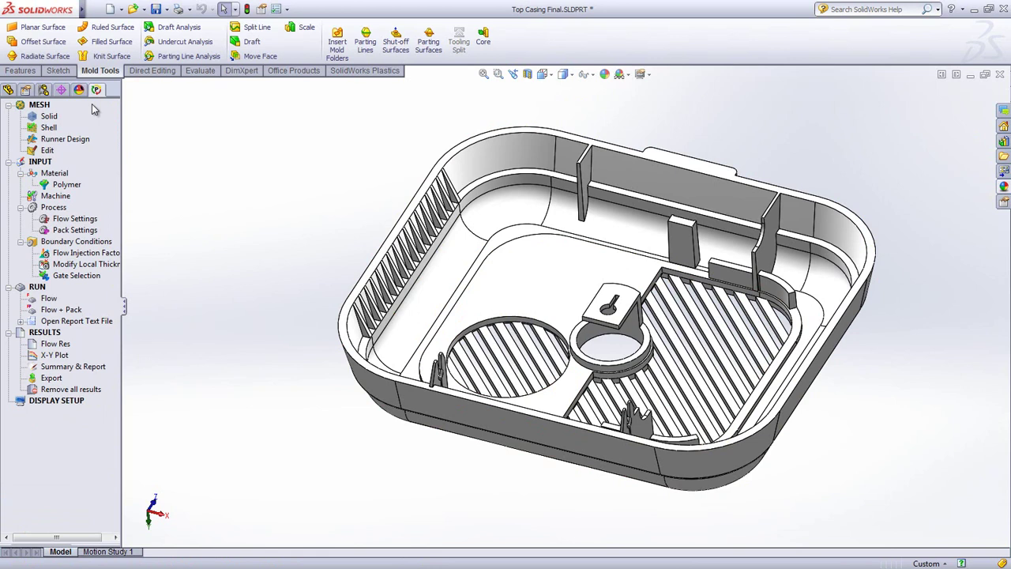
{"action": "double_click", "coordinate": [49, 346]}
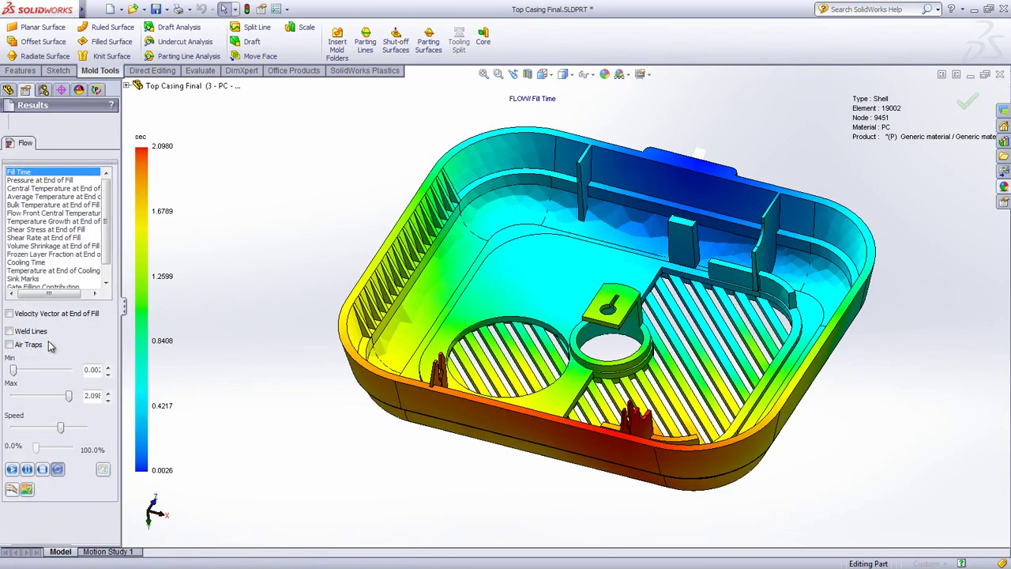
Play the Gate 1 fill animation, then view cooling time and volume shrinkage before returning to fill time.
{"action": "left_click", "coordinate": [12, 469]}
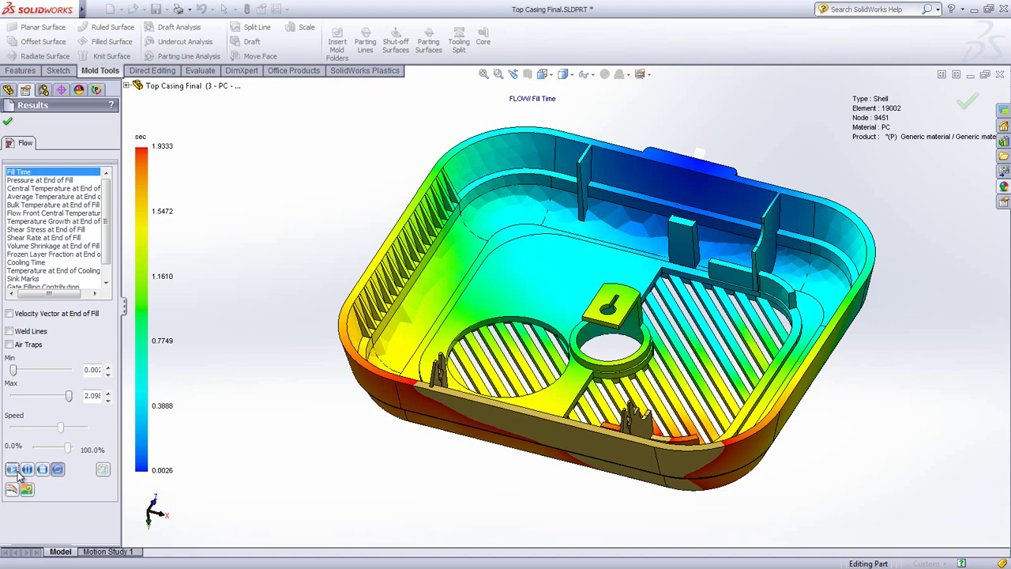
{"action": "left_click", "coordinate": [12, 469]}
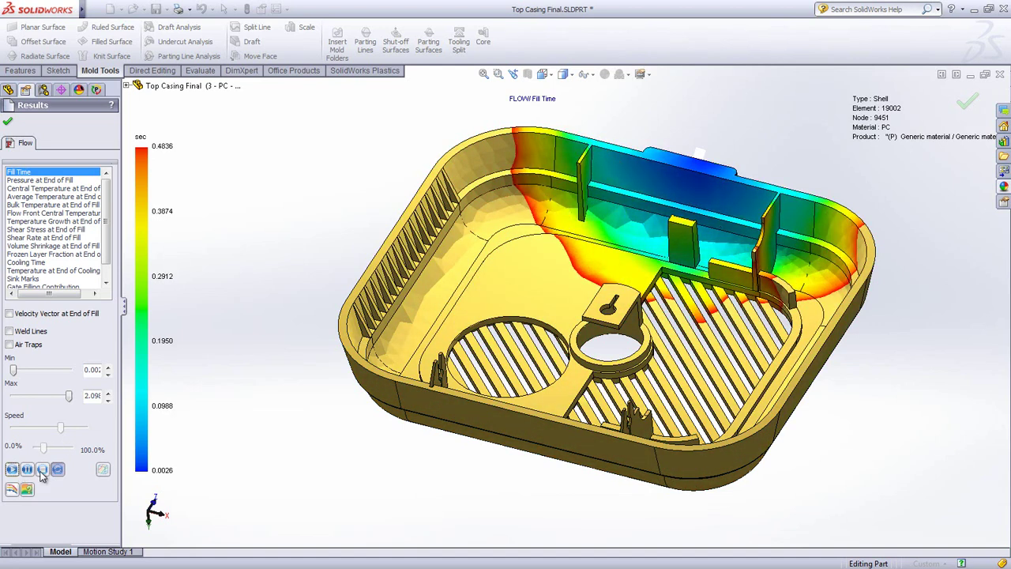
{"action": "left_click", "coordinate": [42, 470]}
{"action": "left_click", "coordinate": [24, 263]}
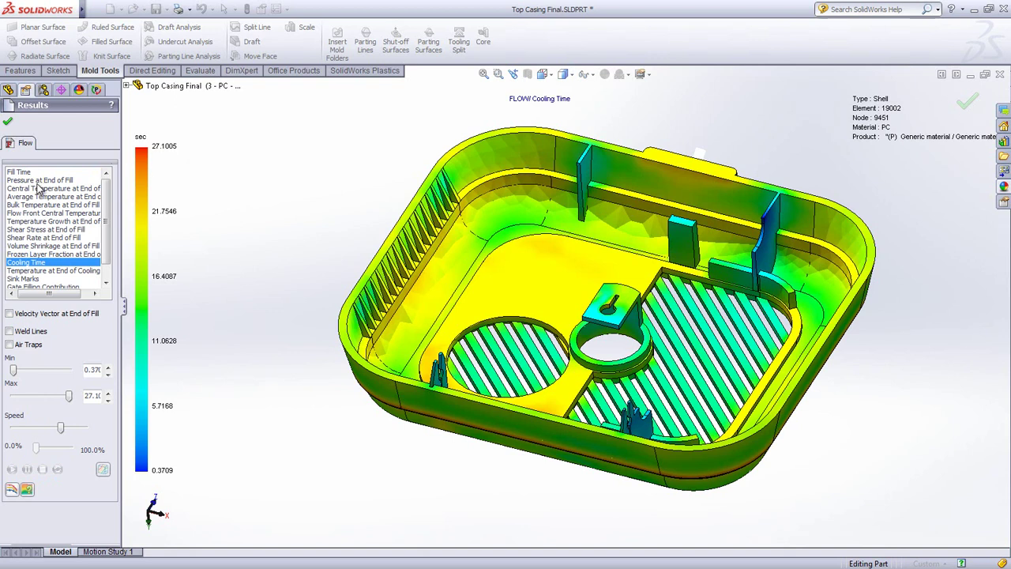
{"action": "left_click", "coordinate": [29, 247]}
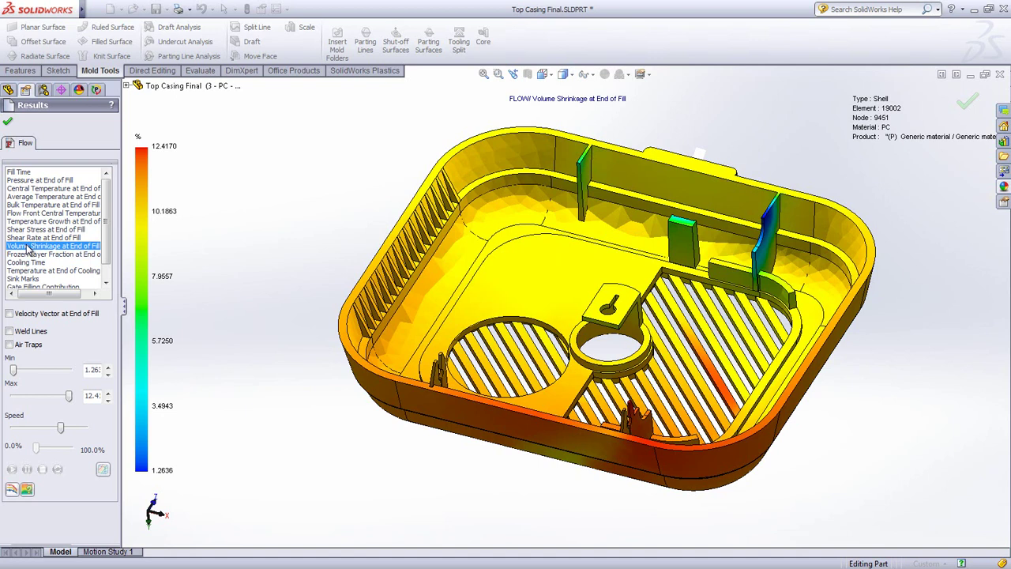
{"action": "left_click", "coordinate": [18, 173]}
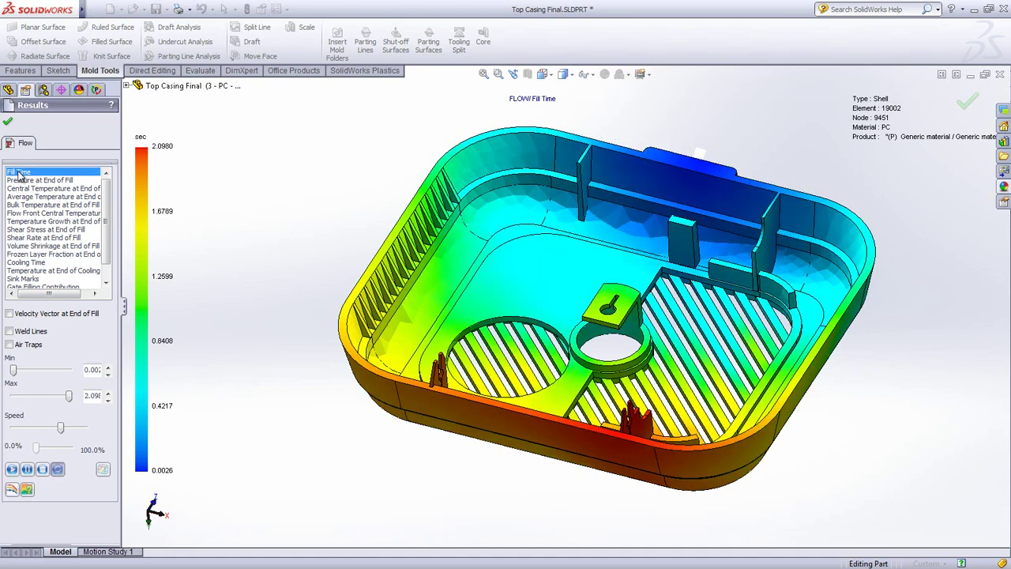
Activate 4 - PC - Gate 2, reload its Plastics project and open its Flow results (0.0032–2.0964 sec).
{"action": "left_click", "coordinate": [7, 121]}
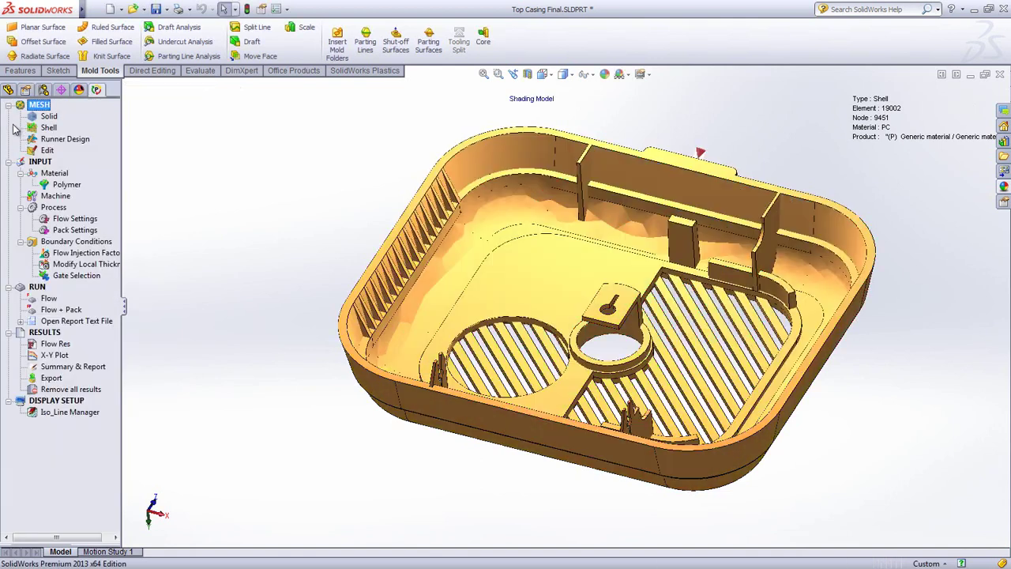
{"action": "left_click", "coordinate": [44, 90]}
{"action": "double_click", "coordinate": [52, 174]}
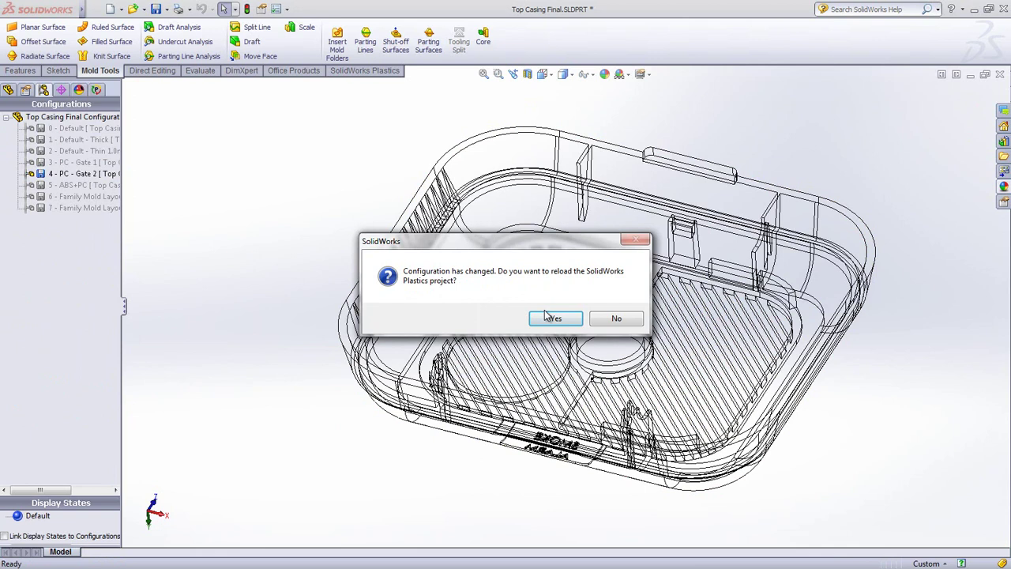
{"action": "left_click", "coordinate": [549, 317]}
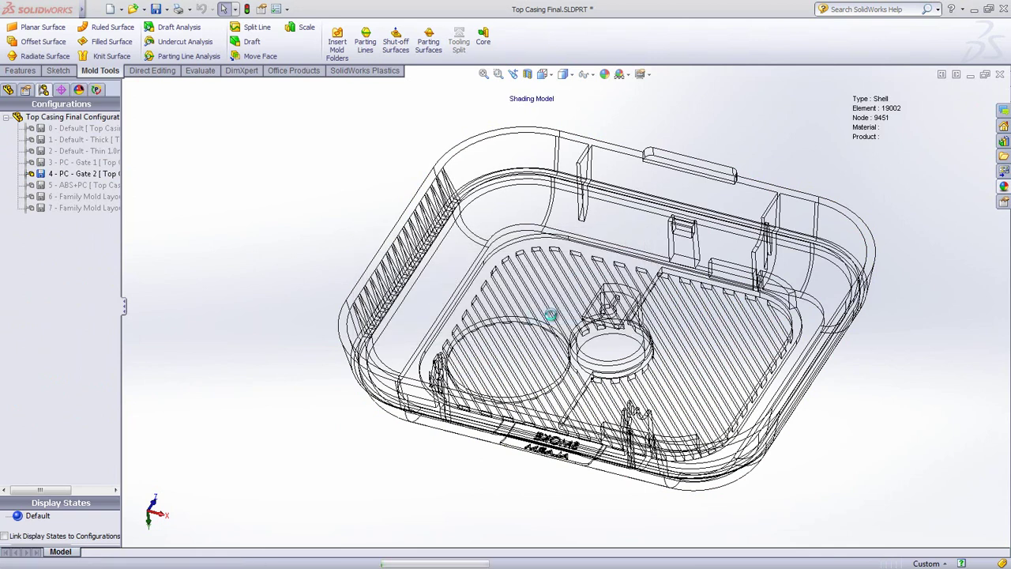
{"action": "left_click", "coordinate": [96, 89]}
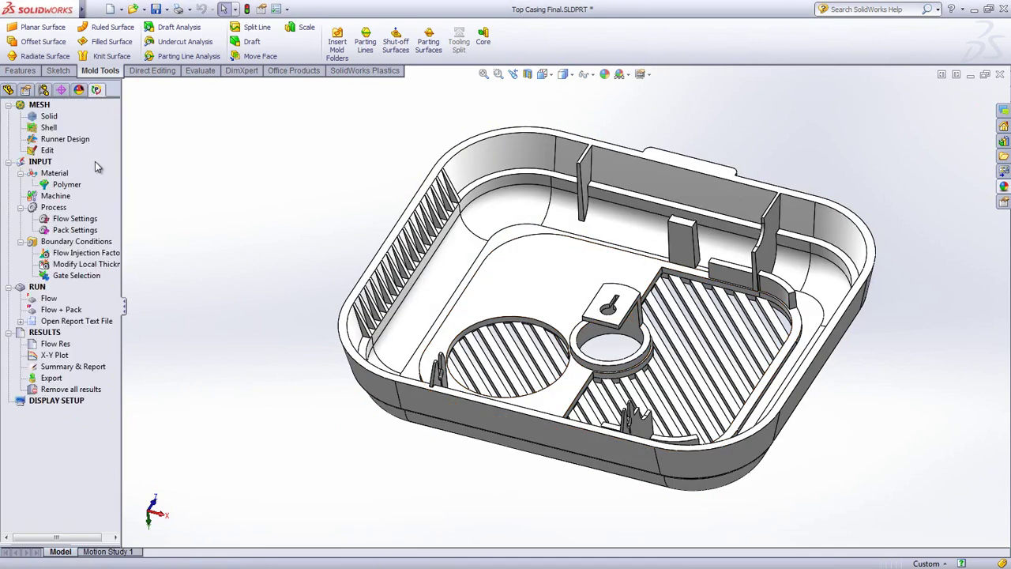
{"action": "double_click", "coordinate": [55, 344]}
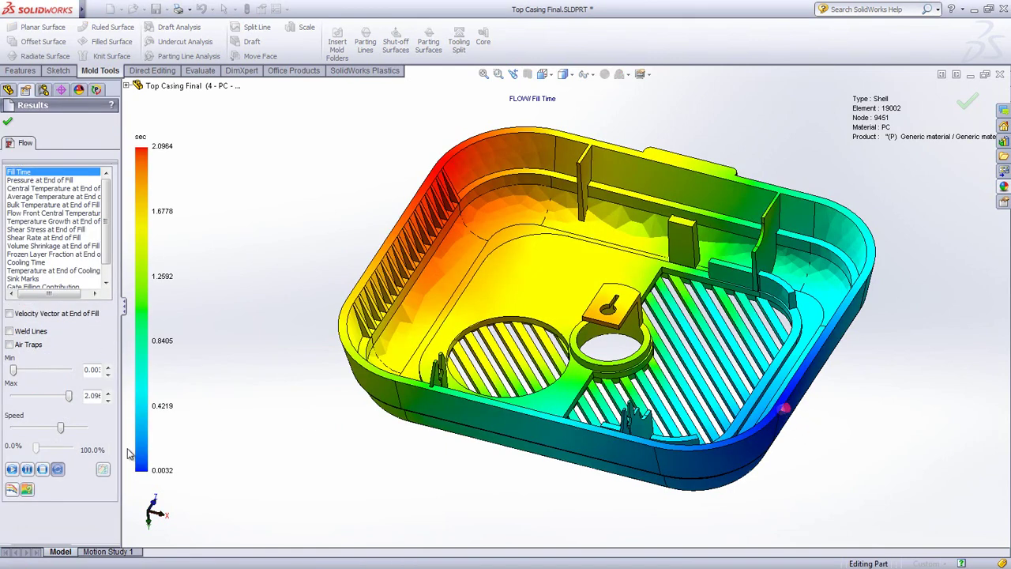
Play the Gate 2 fill animation, toggle weld lines on and off, then show end-of-fill pressure (46.99 MPa max).
{"action": "left_click", "coordinate": [11, 470]}
{"action": "left_click", "coordinate": [9, 330]}
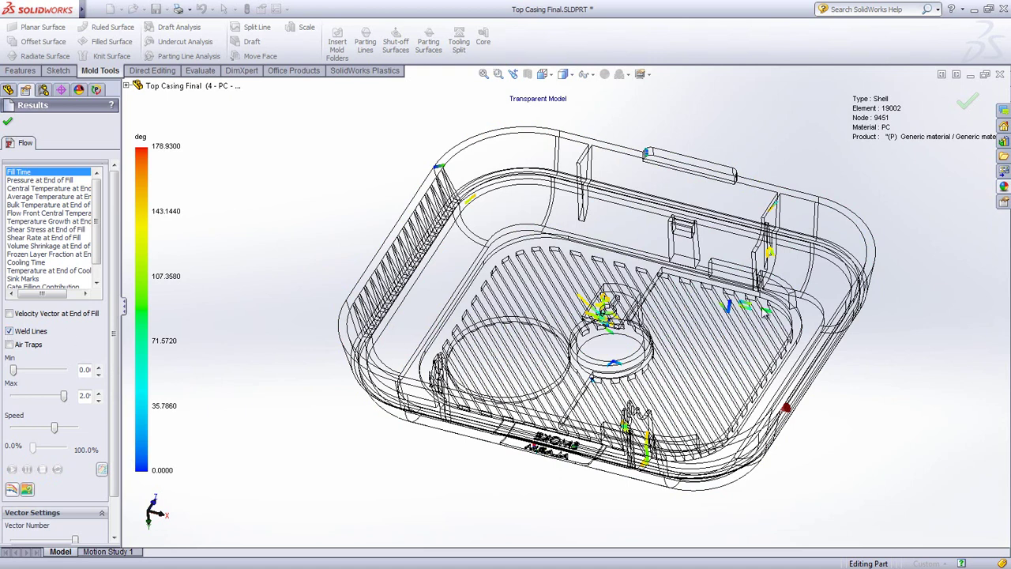
{"action": "left_click", "coordinate": [9, 332]}
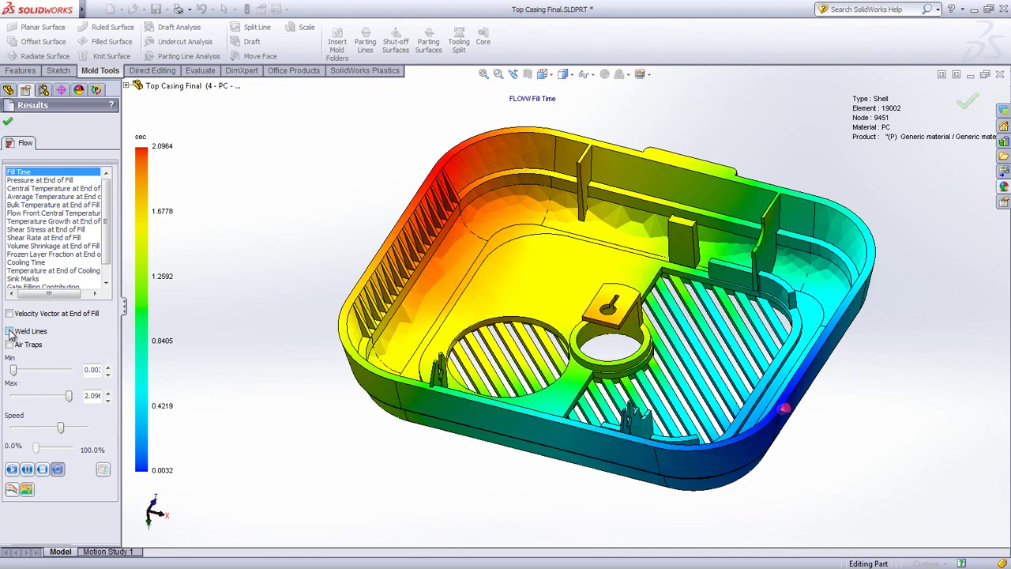
{"action": "left_click", "coordinate": [27, 180]}
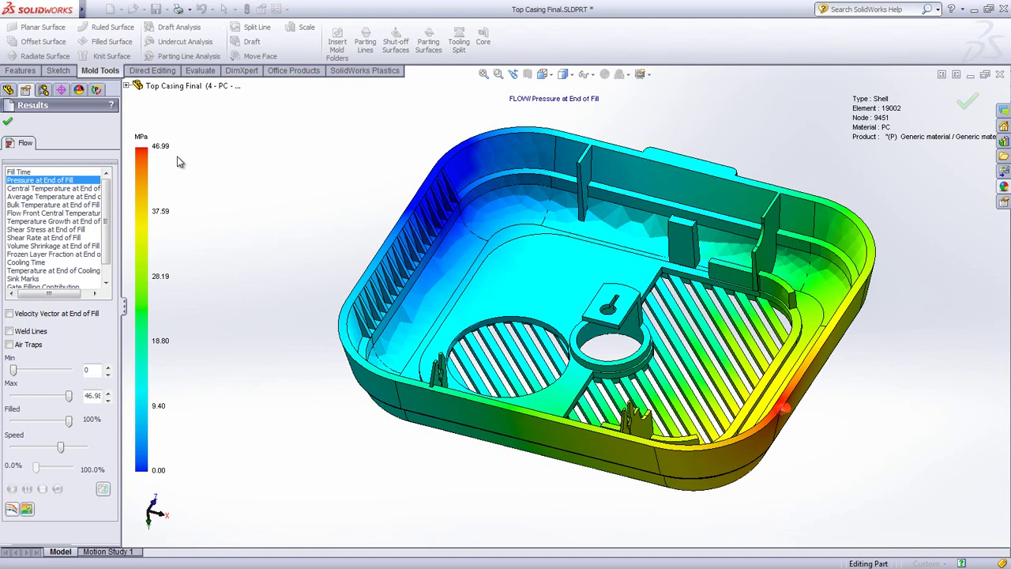
Activate the 5 - ABS+PC configuration, reload its Plastics project and open its Flow results.
{"action": "left_click", "coordinate": [8, 122]}
{"action": "left_click", "coordinate": [43, 89]}
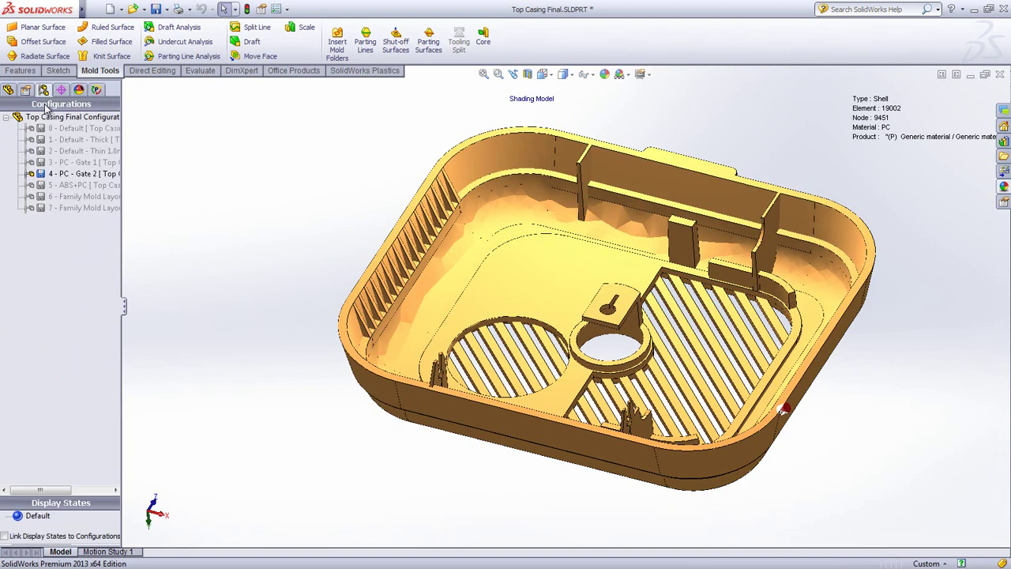
{"action": "double_click", "coordinate": [57, 186]}
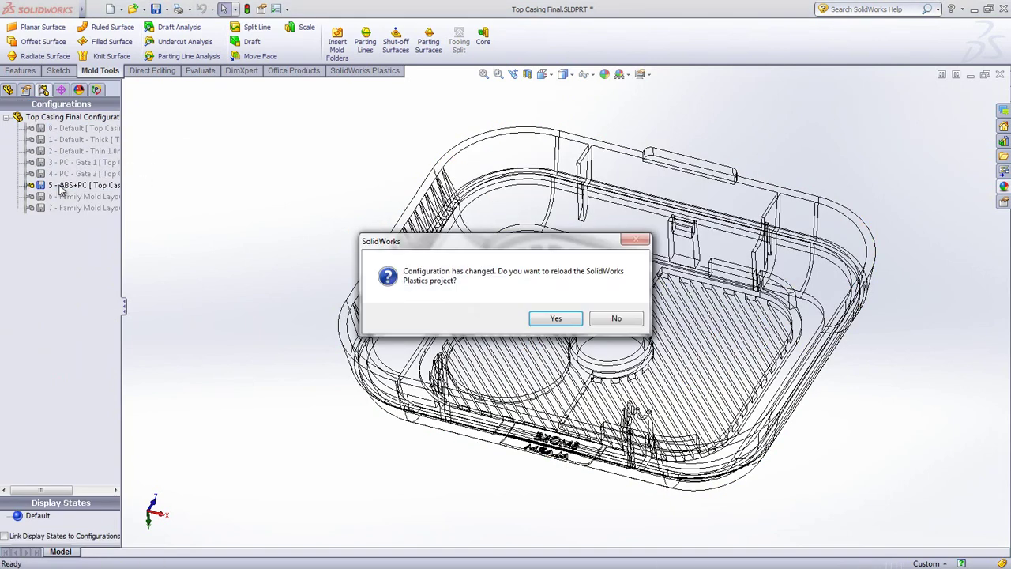
{"action": "left_click", "coordinate": [554, 319]}
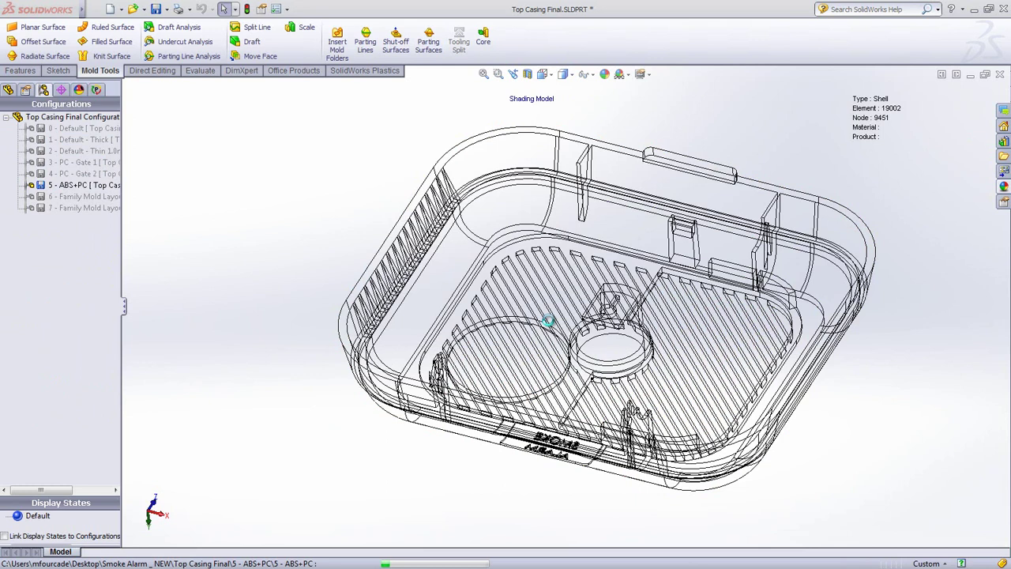
{"action": "left_click", "coordinate": [95, 91]}
{"action": "double_click", "coordinate": [53, 344]}
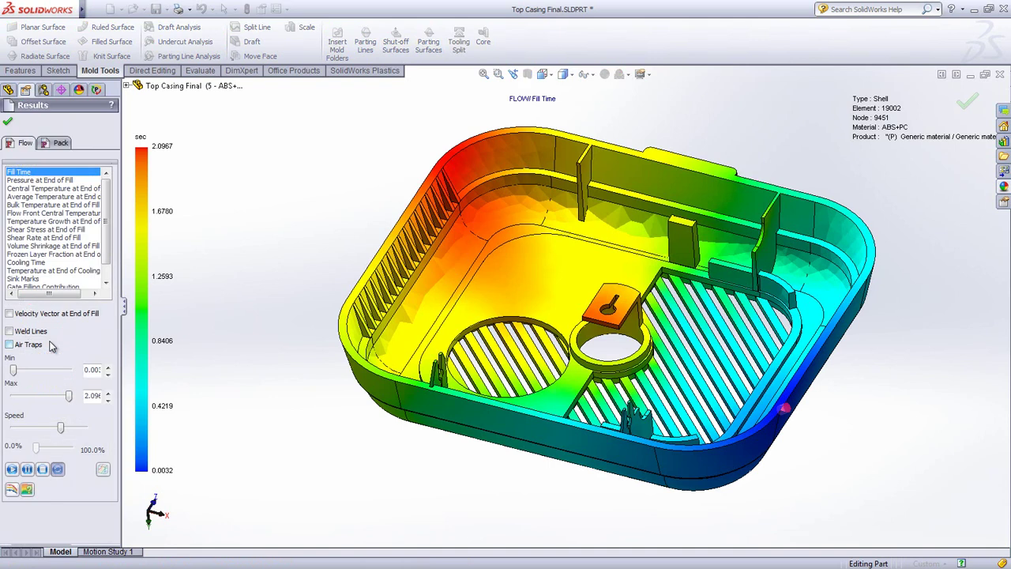
View end-of-fill pressure, volume shrinkage and sink marks, then show pressure at end of packing (6.24–14.88 MPa).
{"action": "left_click", "coordinate": [29, 182]}
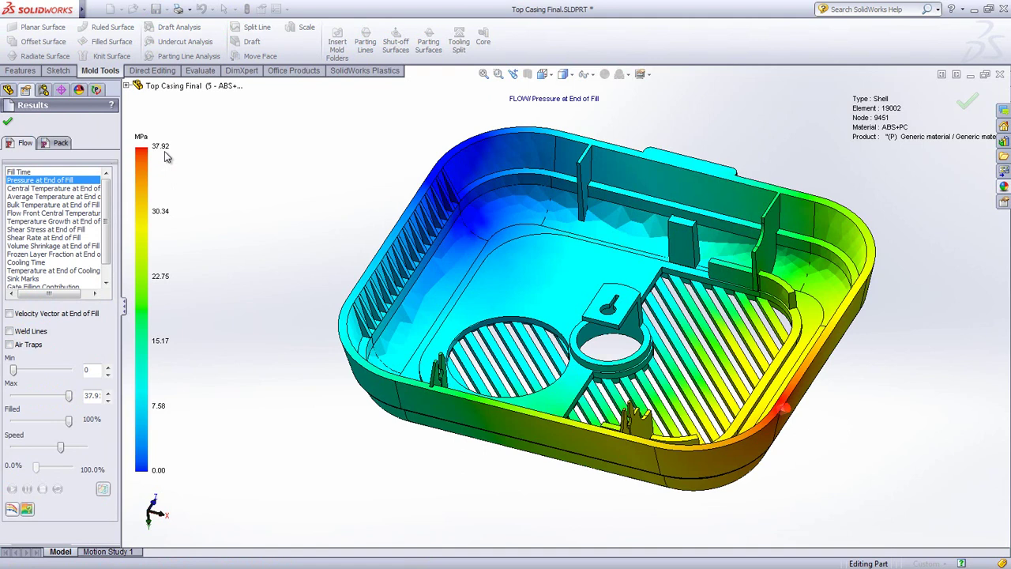
{"action": "left_click", "coordinate": [77, 247]}
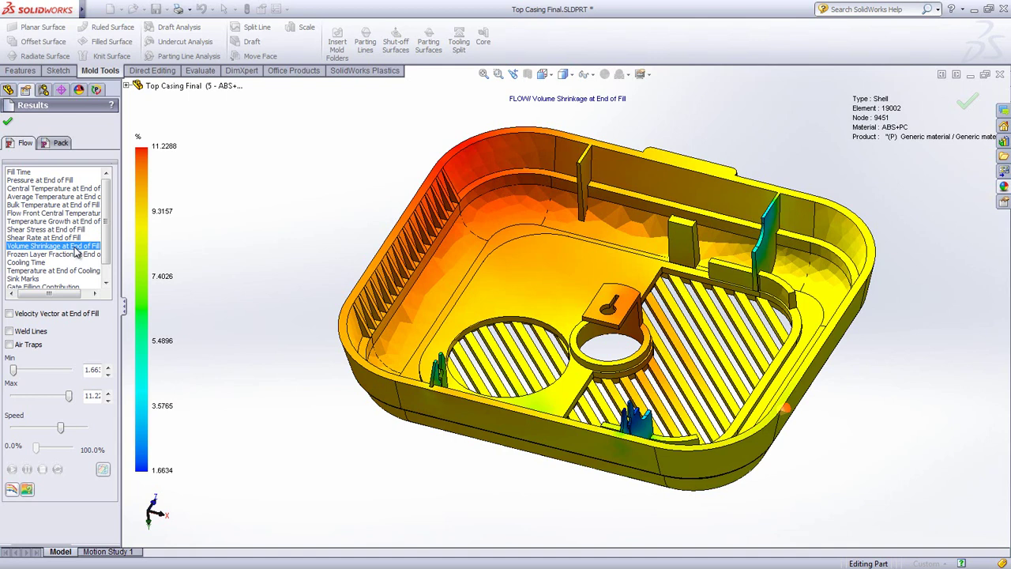
{"action": "left_click", "coordinate": [30, 280]}
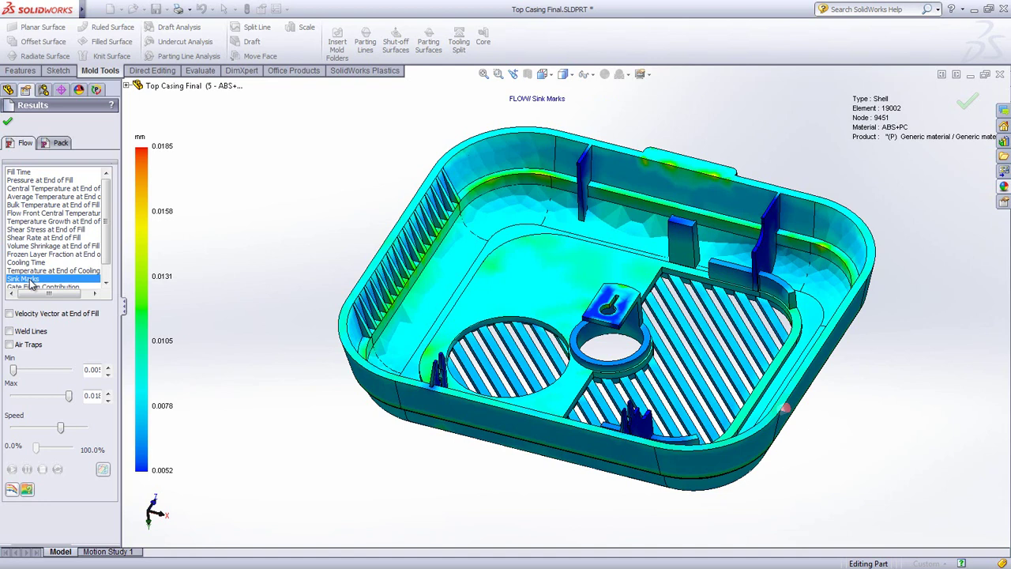
{"action": "left_click", "coordinate": [48, 143]}
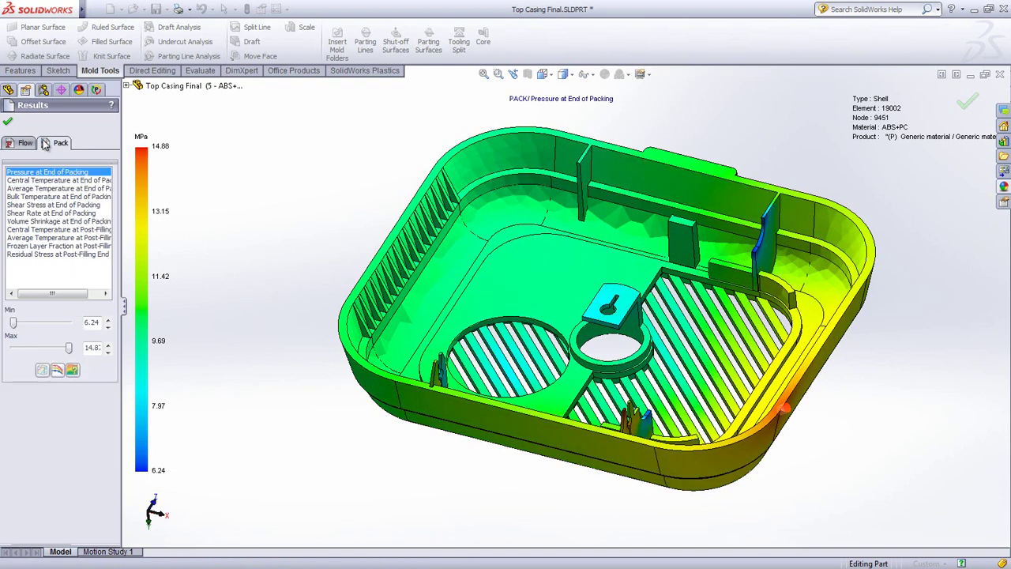
Show the ABS+PC casing's volume shrinkage at end of packing (1.1532–3.0796 %).
{"action": "left_click", "coordinate": [35, 222]}
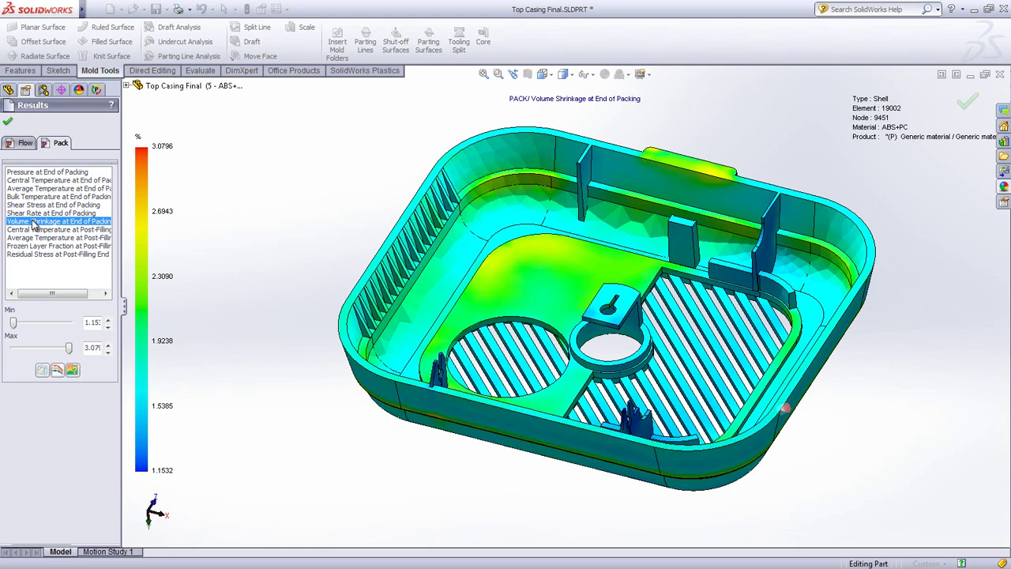
Activate the 6 - Family Mold Layout - 1 configuration and reload its plastics project.
{"action": "left_click", "coordinate": [8, 120]}
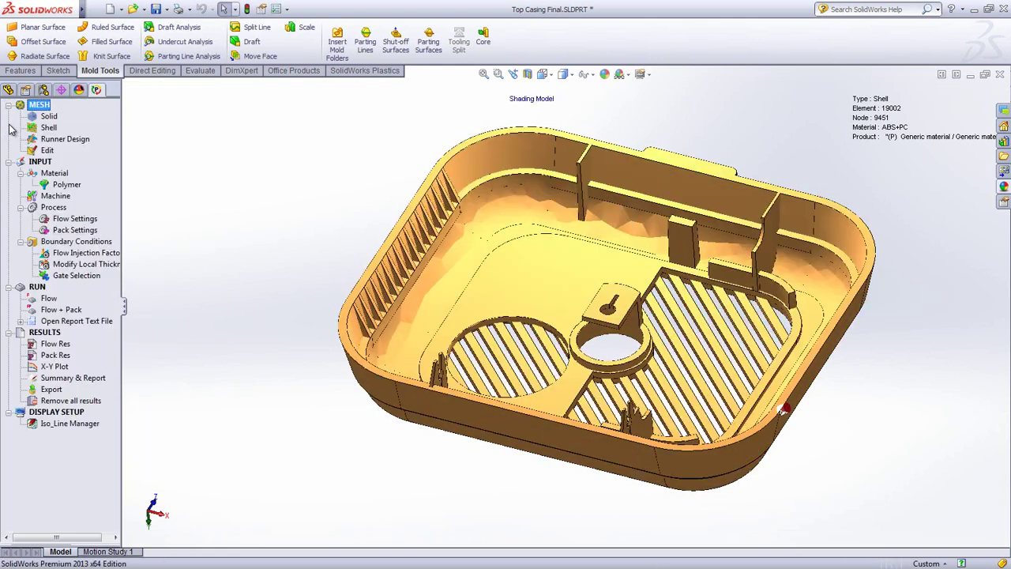
{"action": "left_click", "coordinate": [42, 90]}
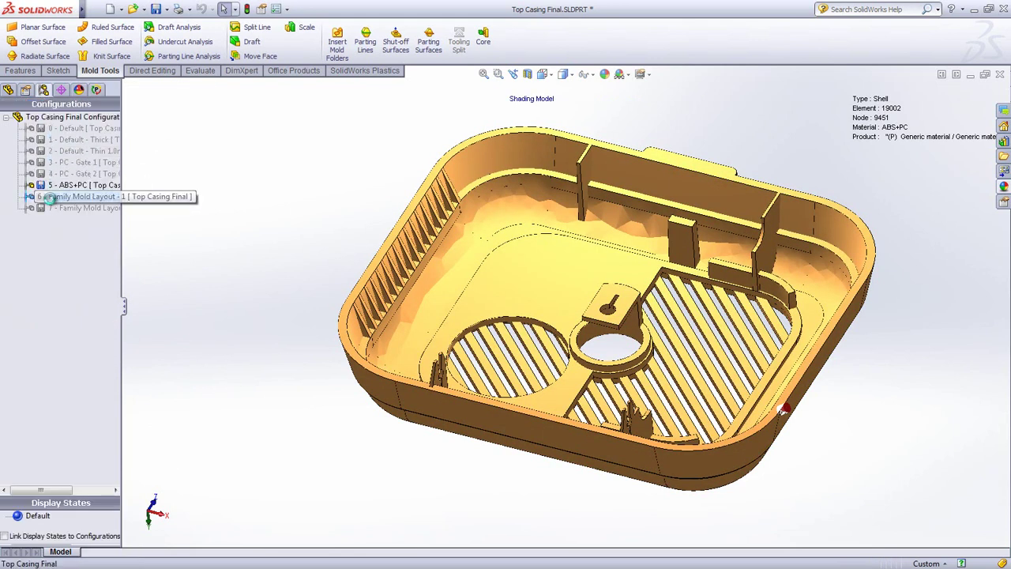
{"action": "double_click", "coordinate": [49, 198]}
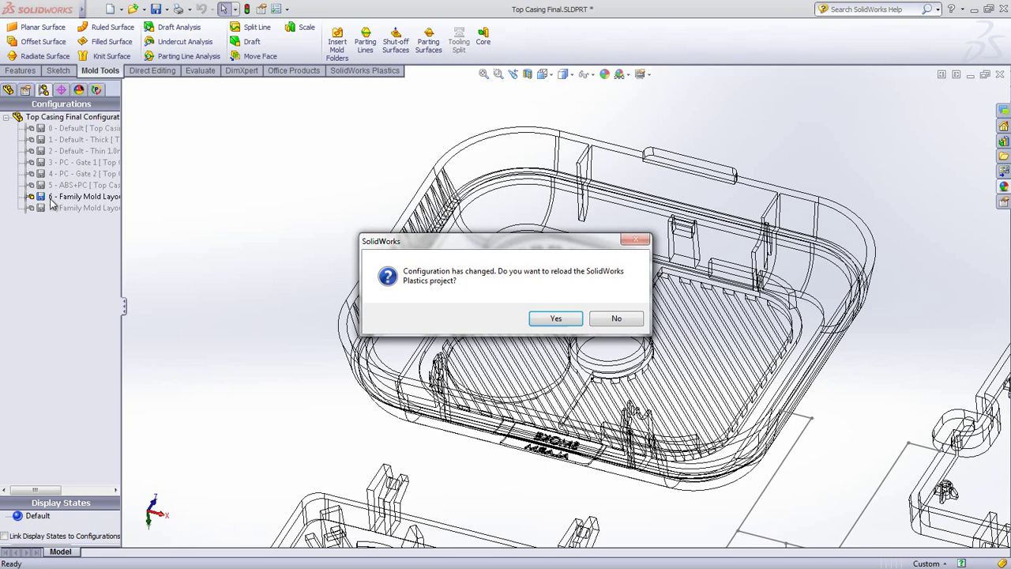
{"action": "left_click", "coordinate": [556, 317]}
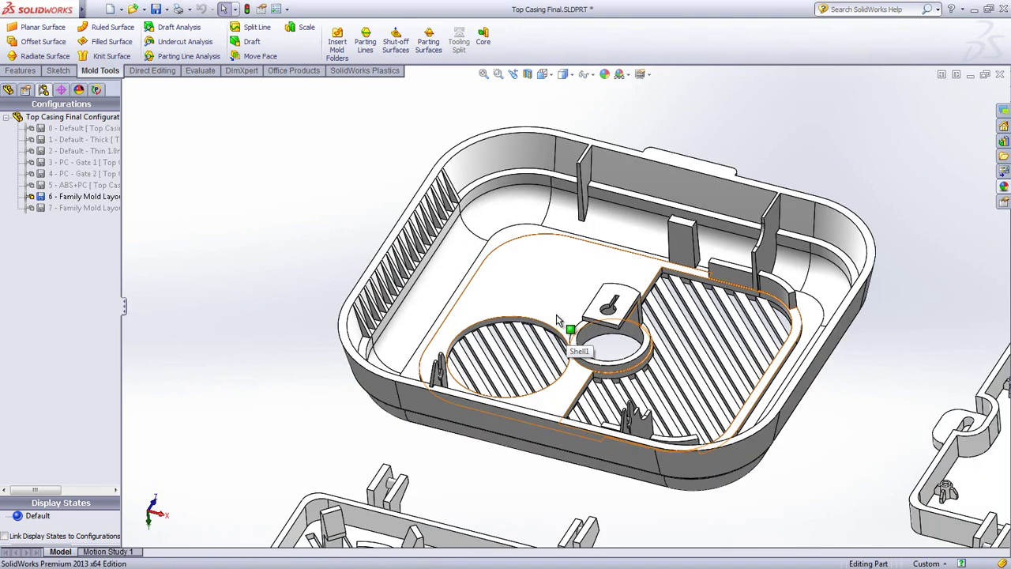
Set the Family Mold - Front view and load the four-cavity fill-time results (up to 1.6581 sec).
{"action": "left_click", "coordinate": [545, 75]}
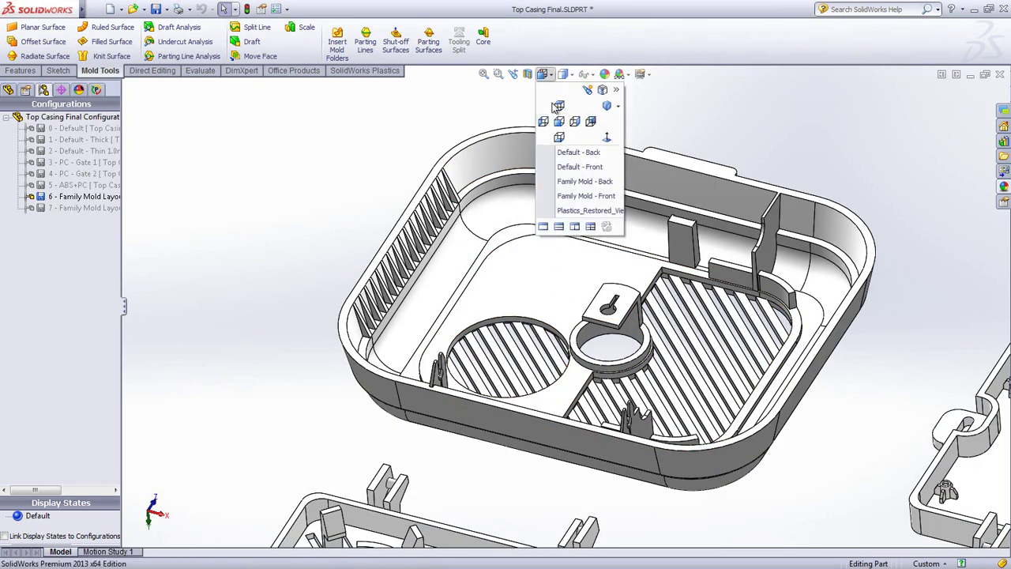
{"action": "left_click", "coordinate": [584, 196]}
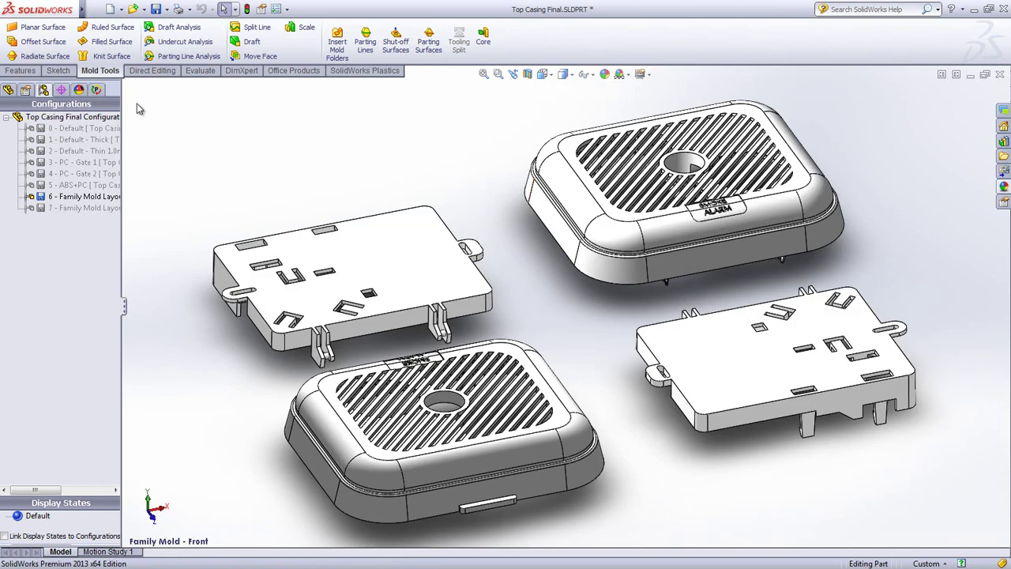
{"action": "left_click", "coordinate": [96, 90]}
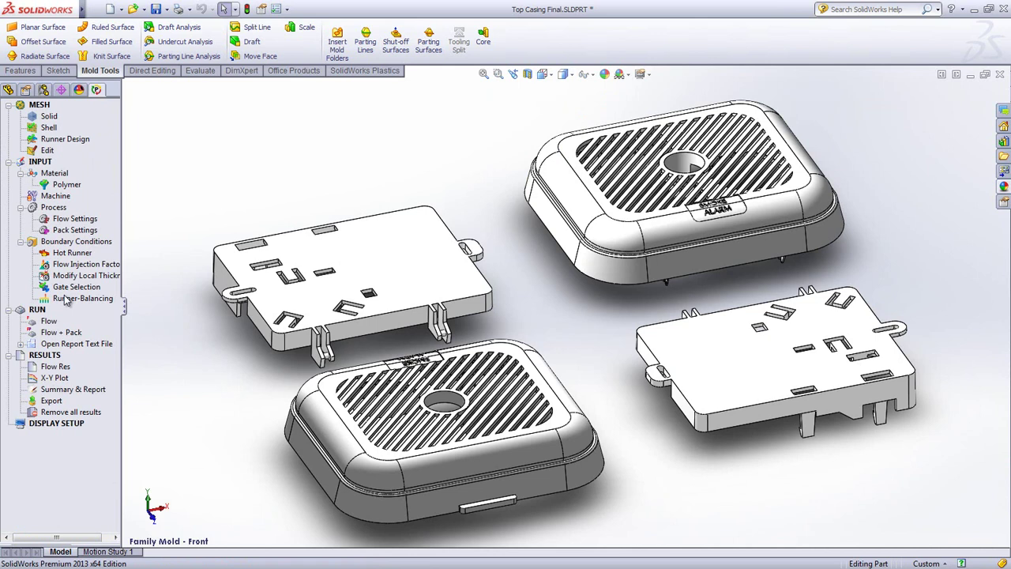
{"action": "double_click", "coordinate": [52, 366]}
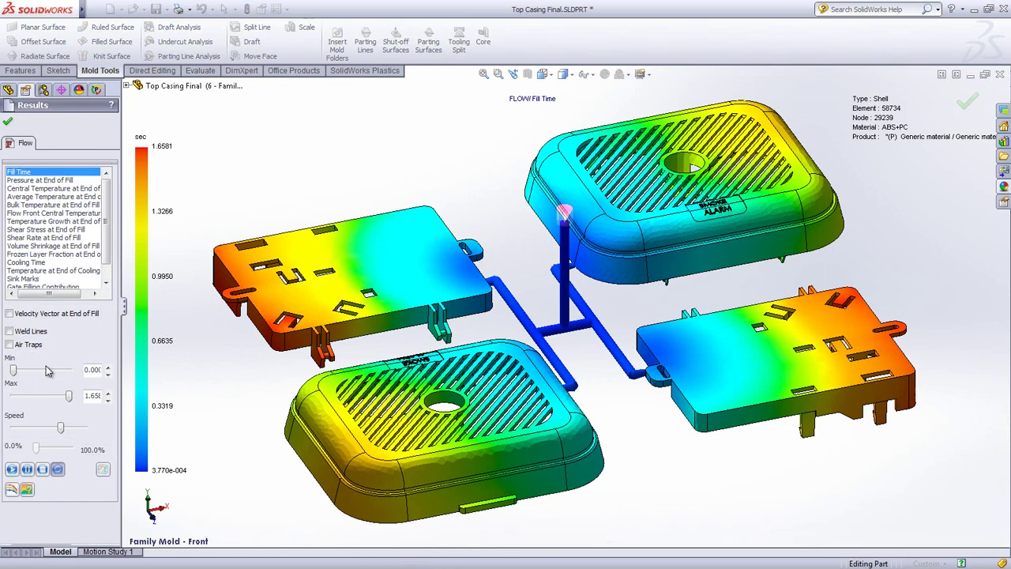
Run the four-cavity fill-time animation to full fill, then close Results for plain shaded view.
{"action": "left_click", "coordinate": [12, 469]}
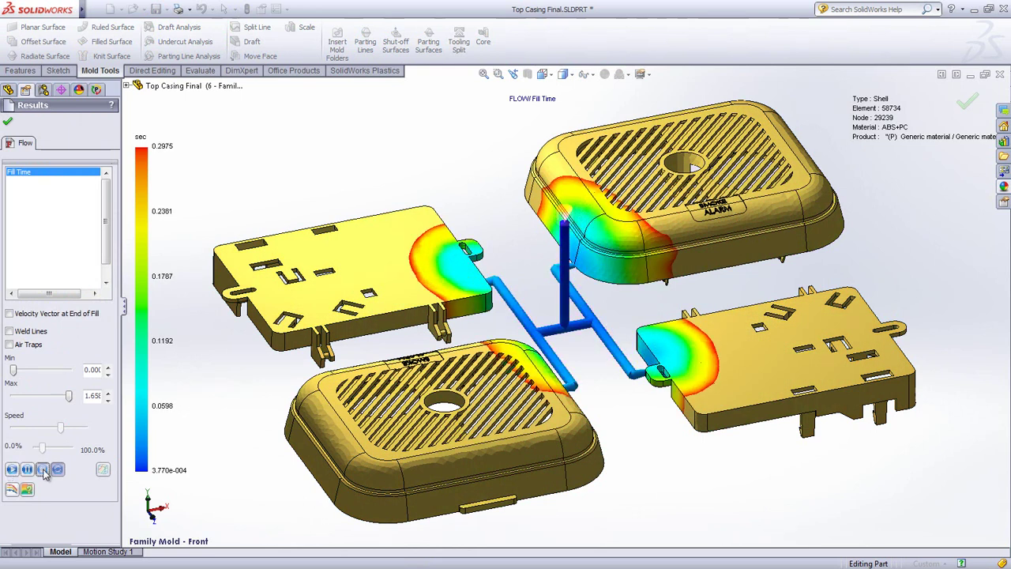
{"action": "left_click", "coordinate": [43, 470]}
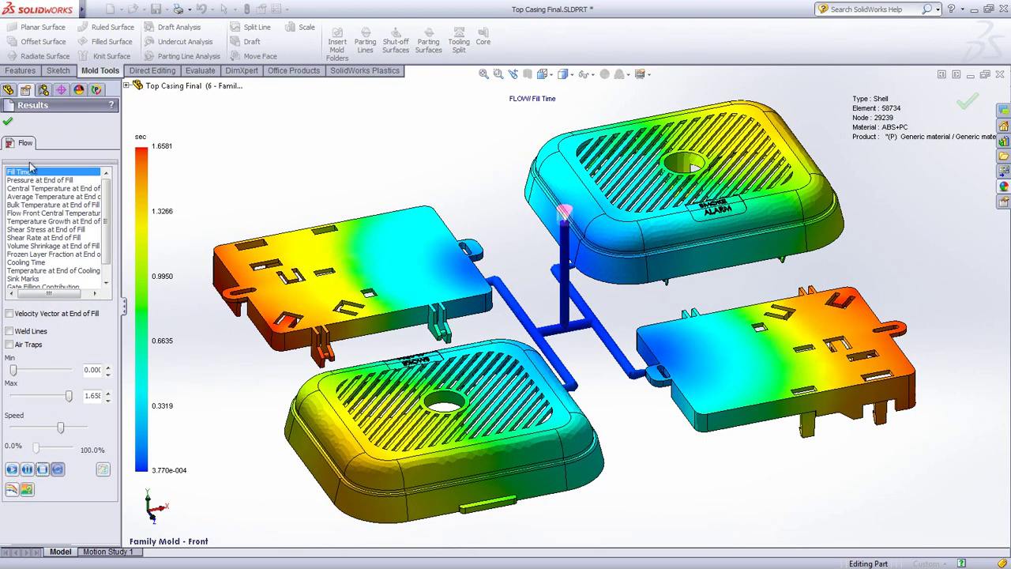
{"action": "left_click", "coordinate": [8, 121]}
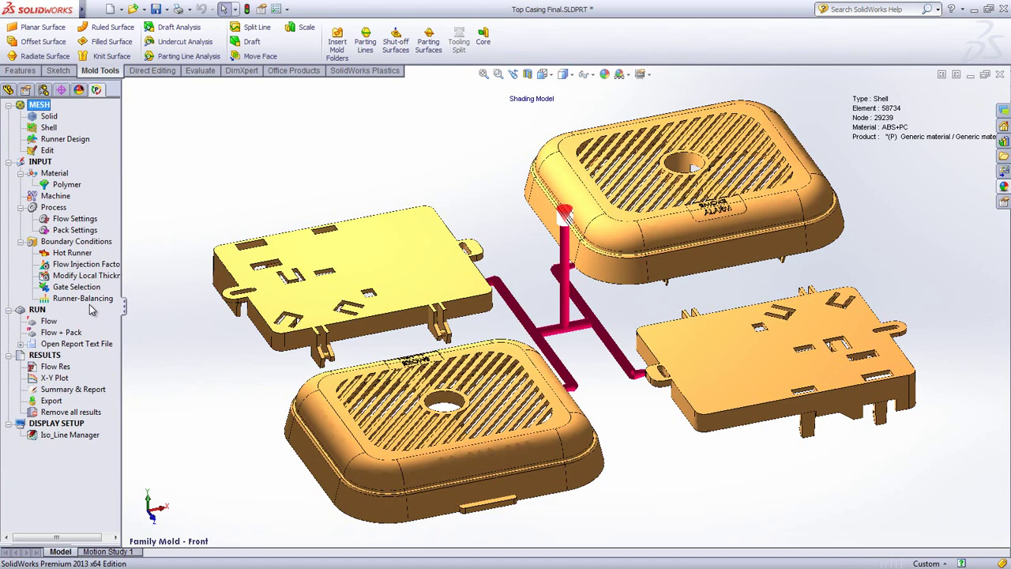
Activate the Family Mold Layout - 2 configuration and reload its plastics project.
{"action": "left_click", "coordinate": [44, 90]}
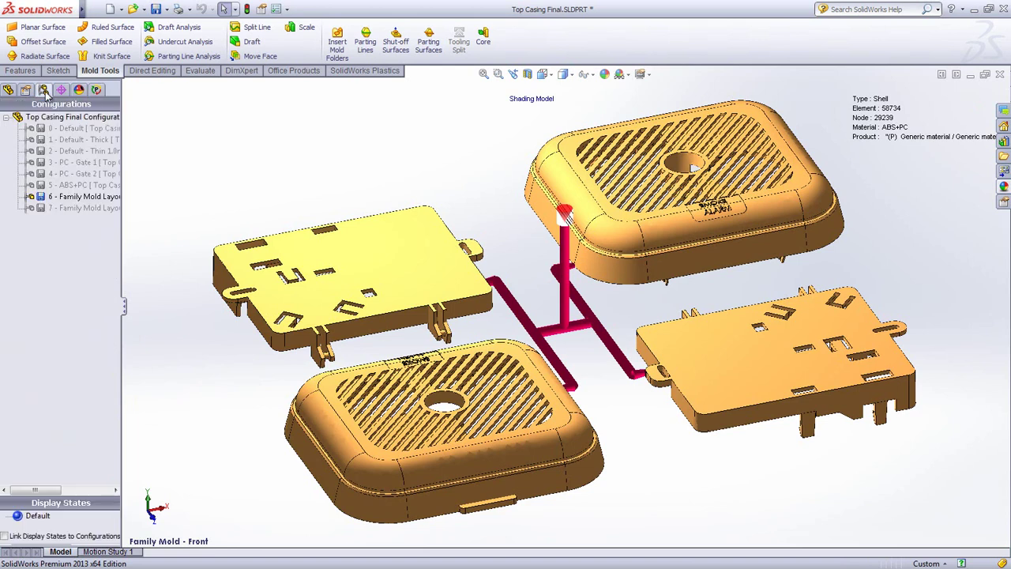
{"action": "double_click", "coordinate": [67, 207]}
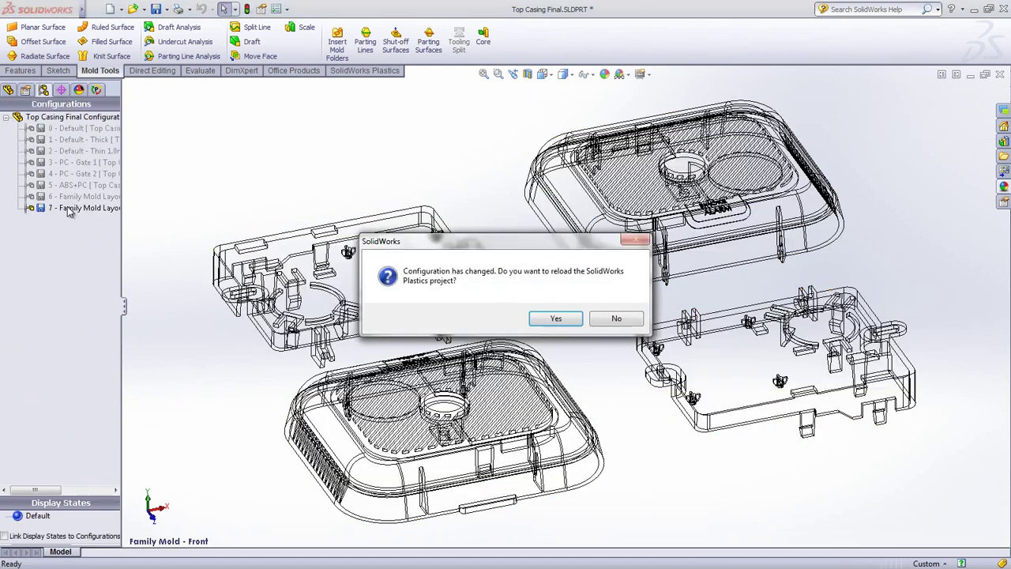
{"action": "left_click", "coordinate": [553, 318]}
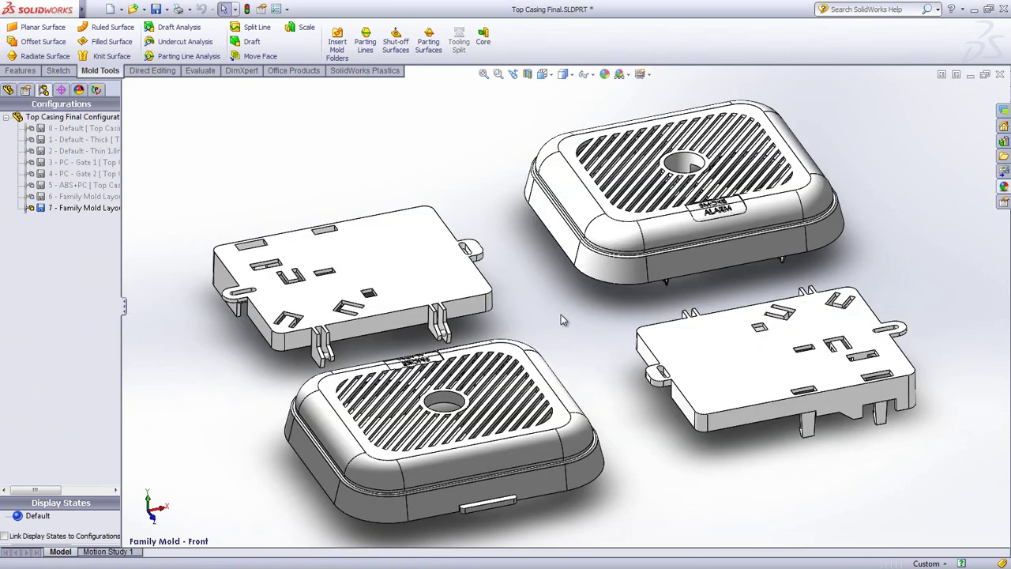
{"action": "left_click", "coordinate": [96, 89]}
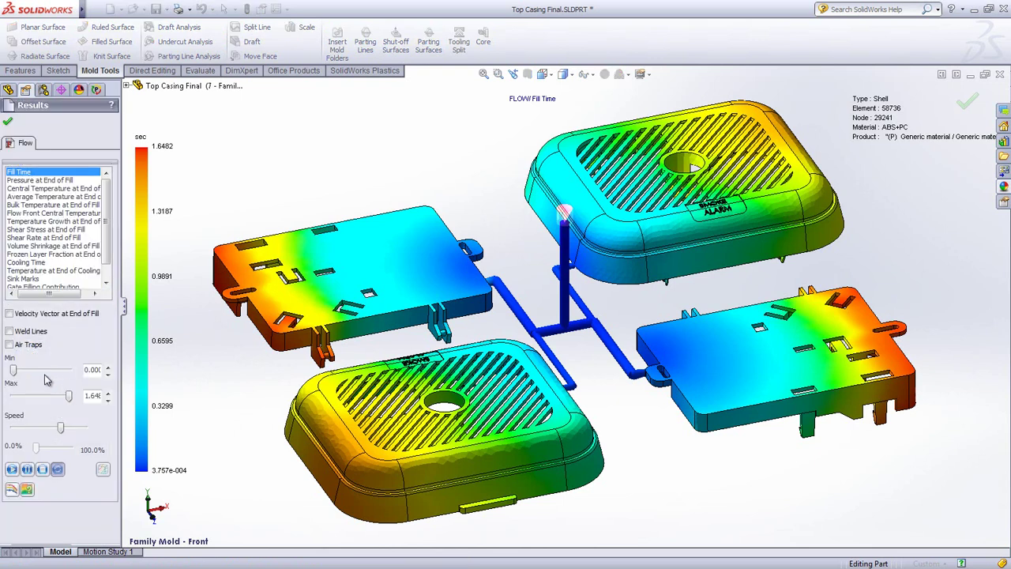
Replay the ABS+PC fill-time animation (1.6482 sec) from the Family Mold - Back view.
{"action": "left_click", "coordinate": [12, 470]}
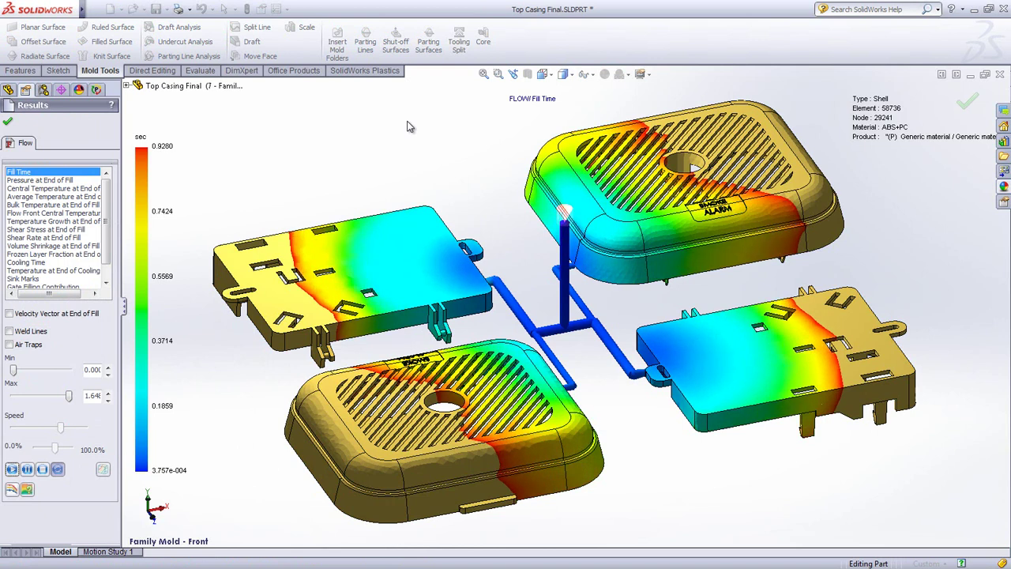
{"action": "left_click", "coordinate": [551, 75]}
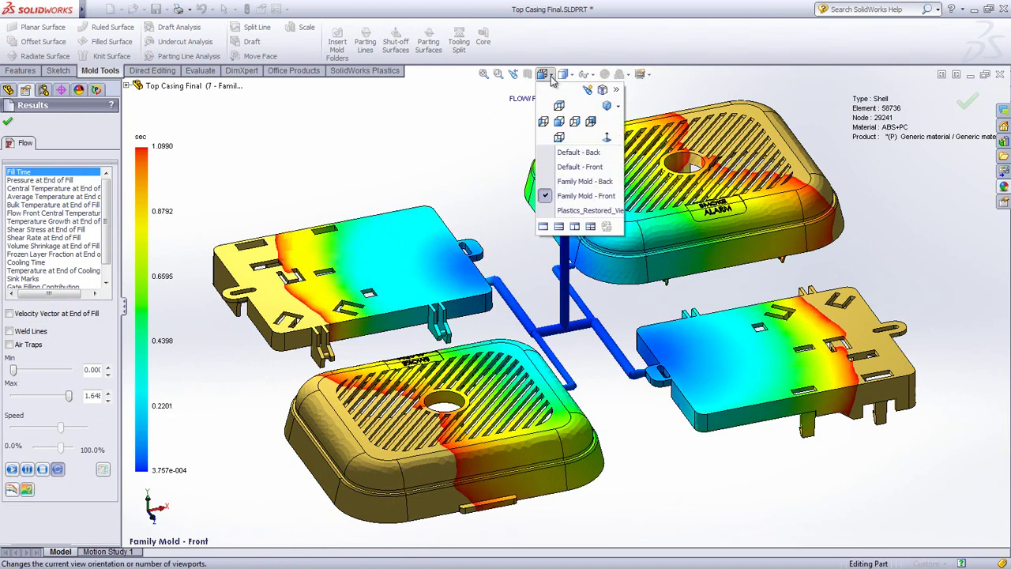
{"action": "left_click", "coordinate": [553, 181]}
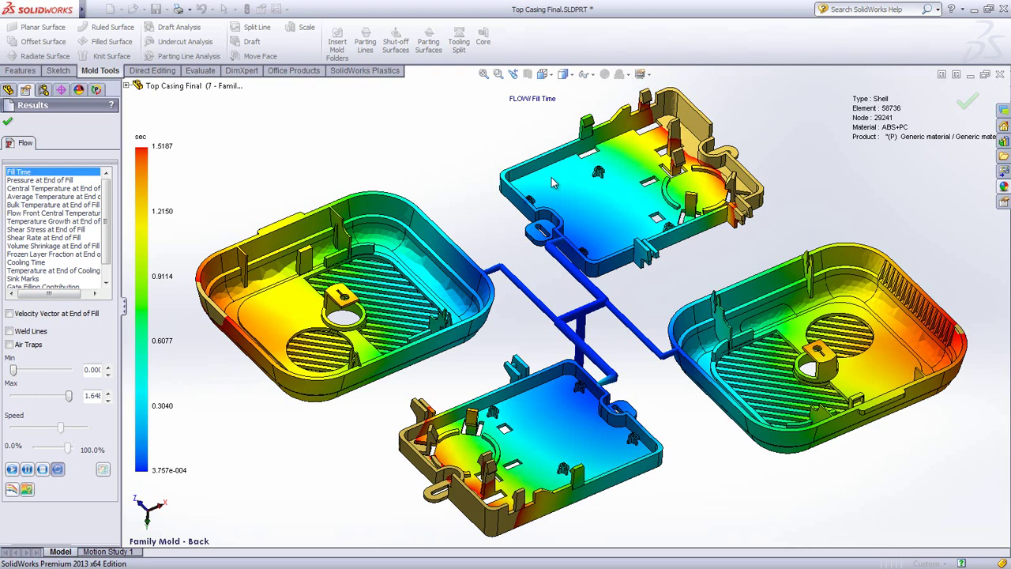